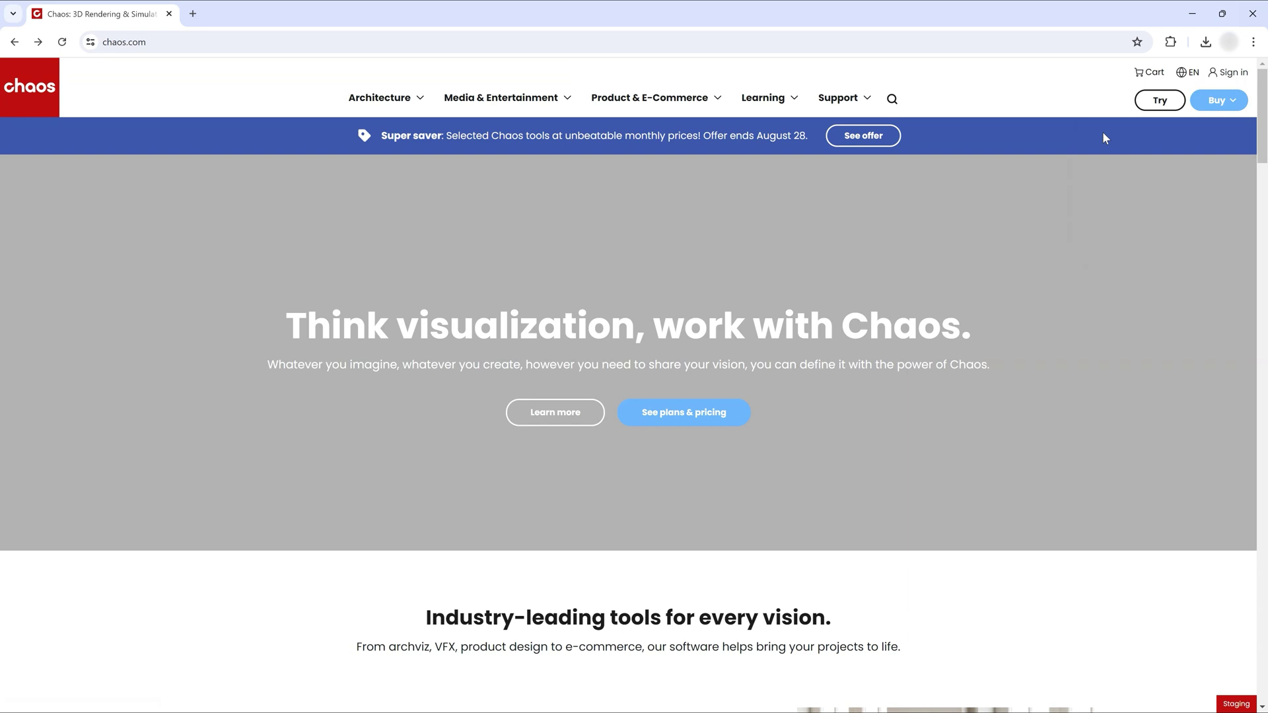
- Sign in to the Chaos account and go to My products in My Chaos
{"action": "left_click", "coordinate": [1228, 72]}
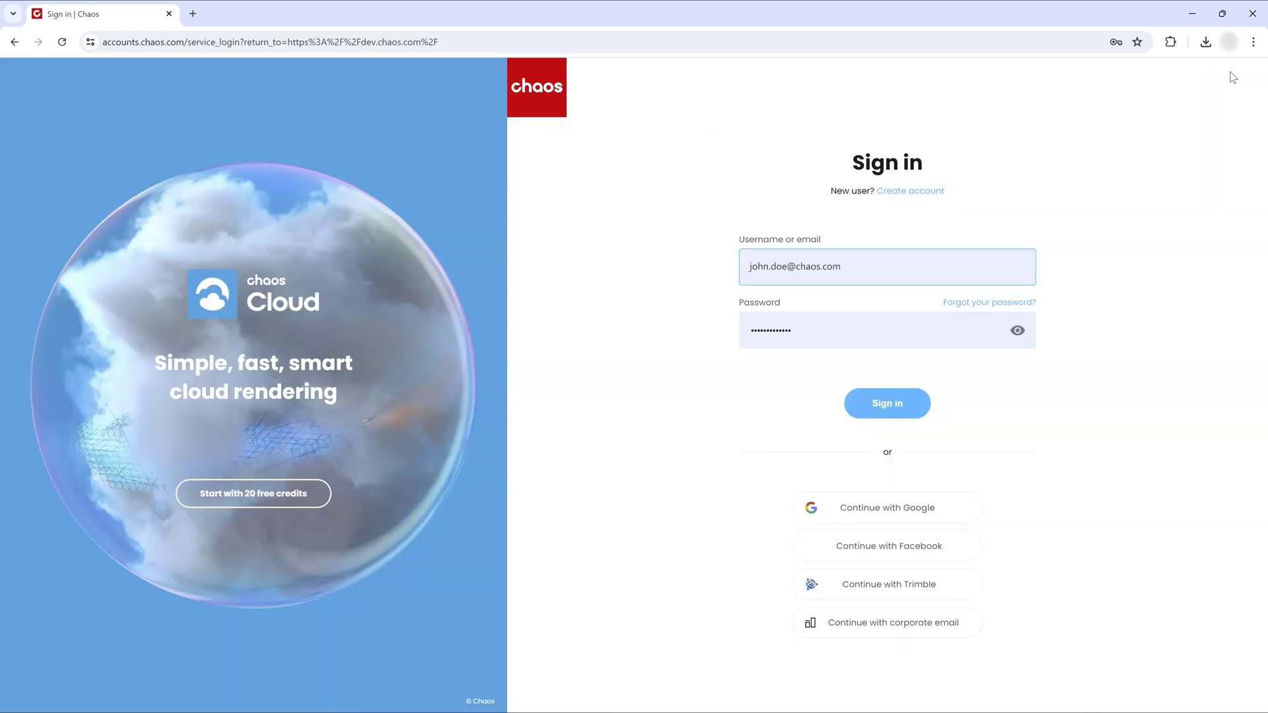
{"action": "left_click", "coordinate": [911, 406]}
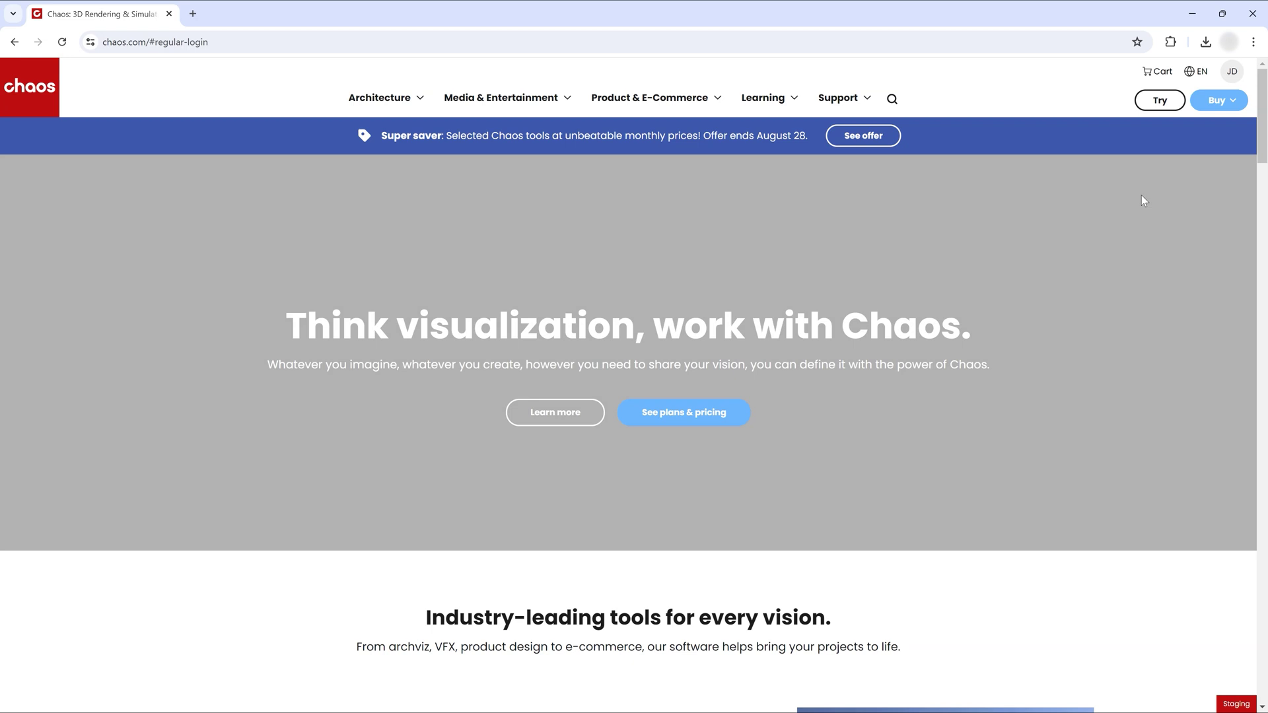
{"action": "left_click", "coordinate": [1231, 71]}
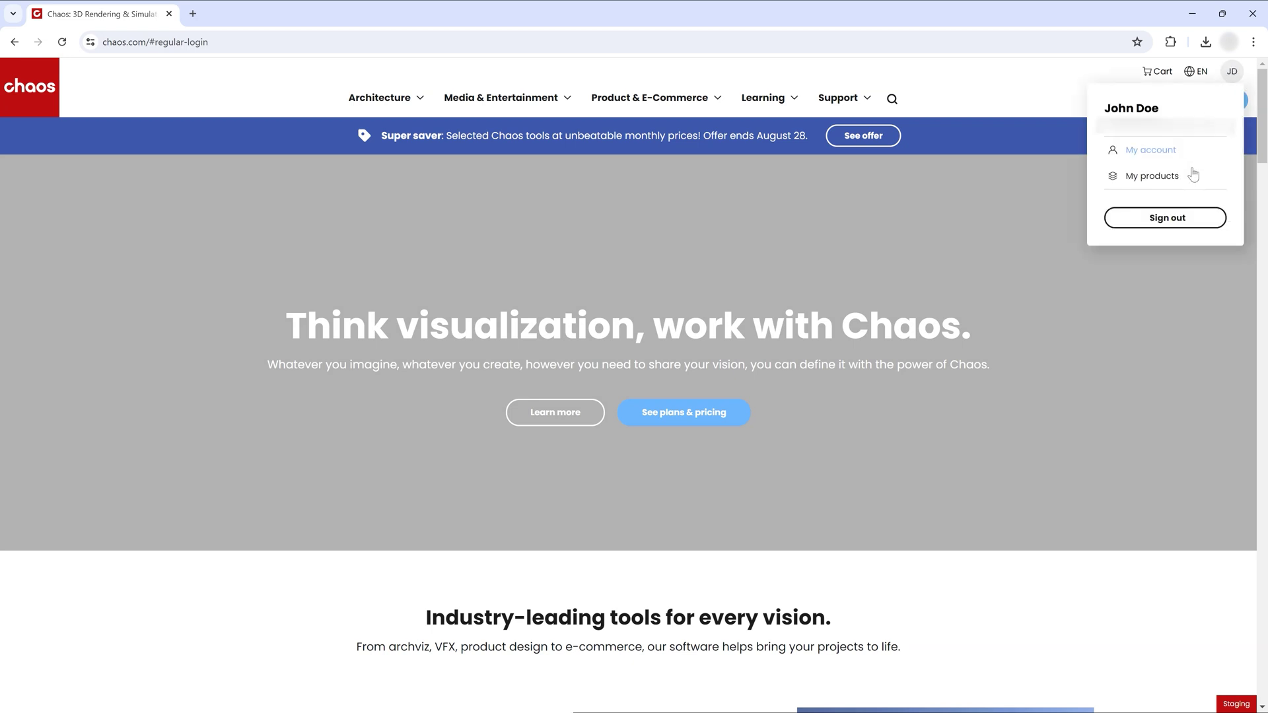
{"action": "left_click", "coordinate": [1152, 177]}
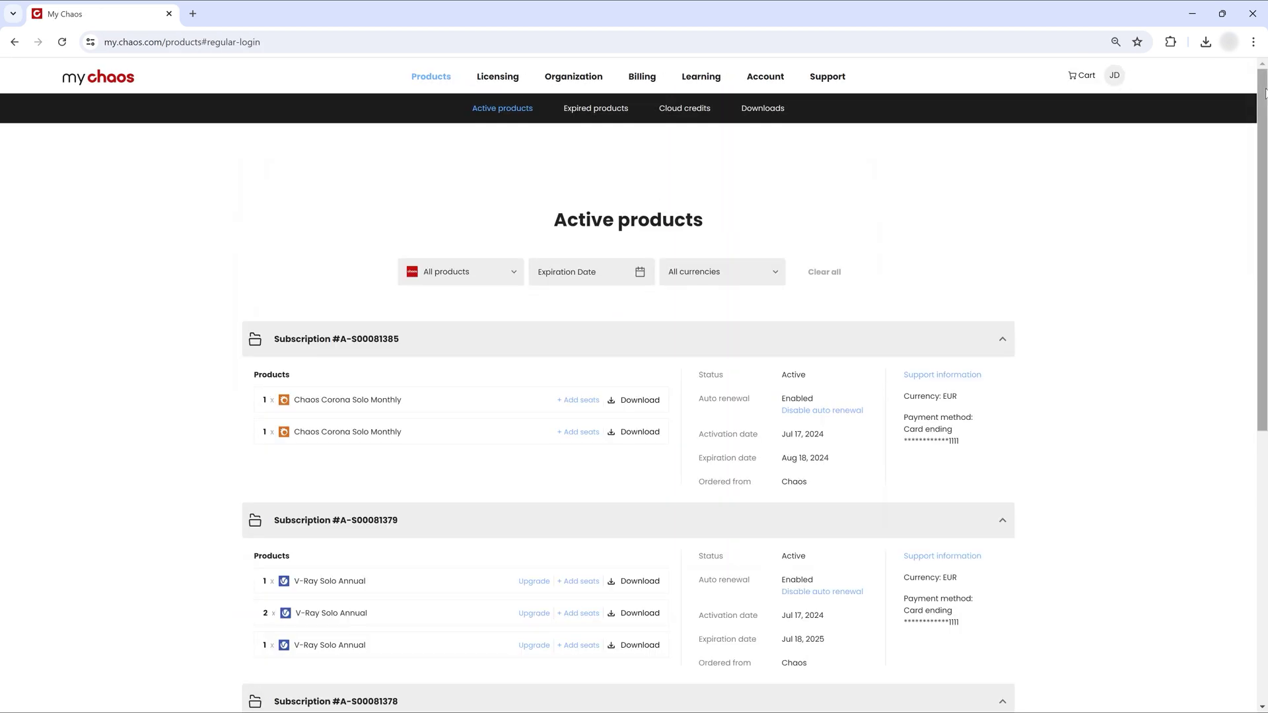
{"action": "mouse_move", "coordinate": [1263, 89]}
{"action": "left_mouse_down"}
{"action": "mouse_move", "coordinate": [1263, 392]}
{"action": "mouse_move", "coordinate": [1263, 90]}
{"action": "left_mouse_up"}
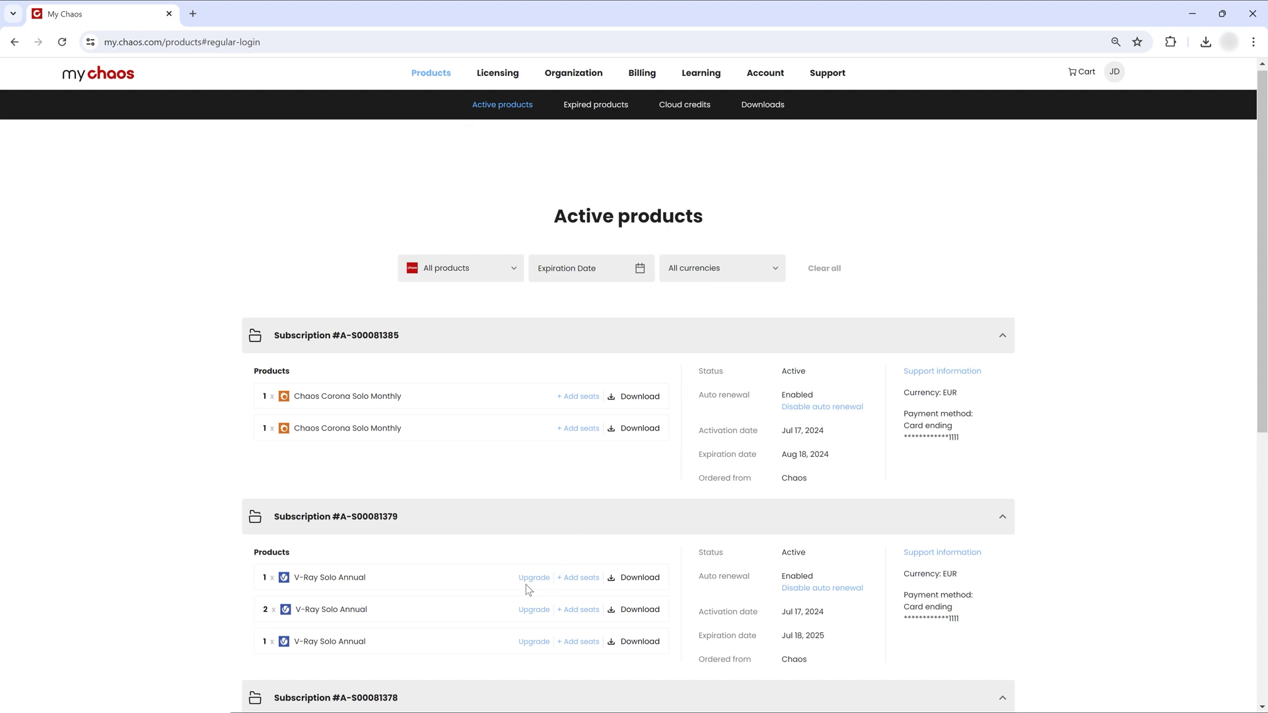
- Start adding seats to the second Chaos Corona Solo Monthly subscription
{"action": "left_click", "coordinate": [575, 428]}
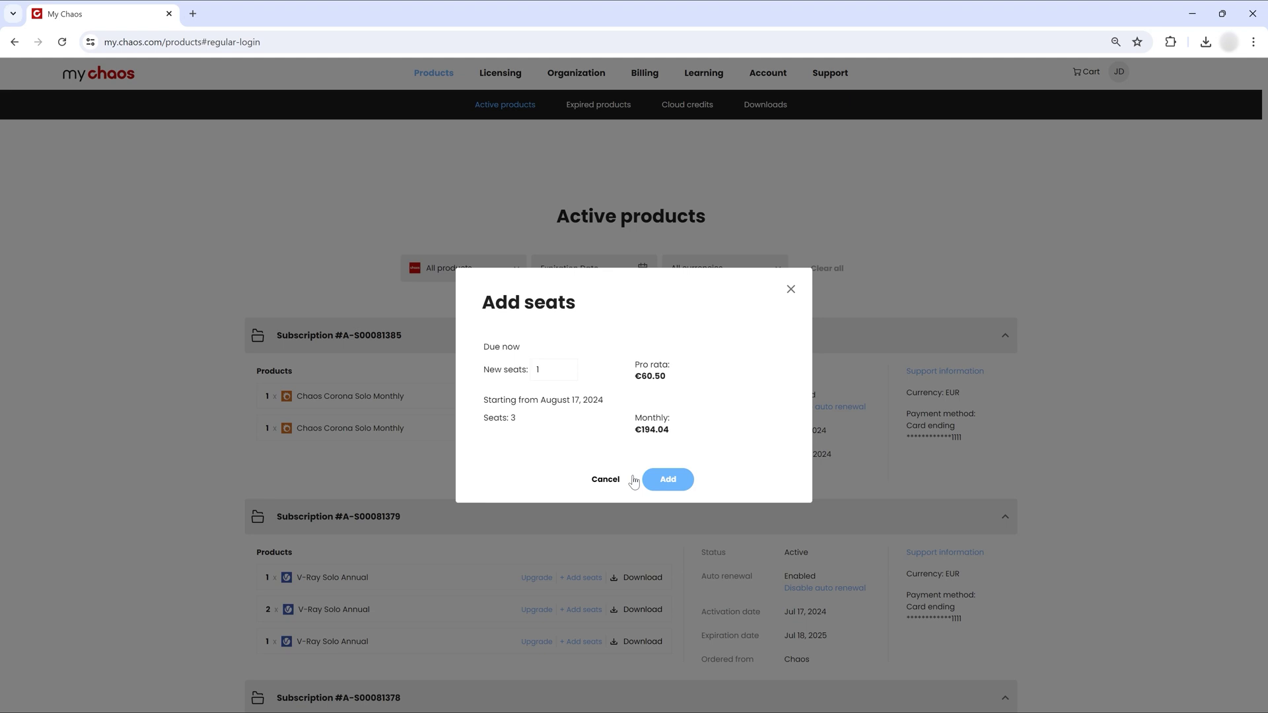
- Add one seat to Corona Solo Monthly, then open the V-Ray Solo download page
{"action": "left_click", "coordinate": [653, 487]}
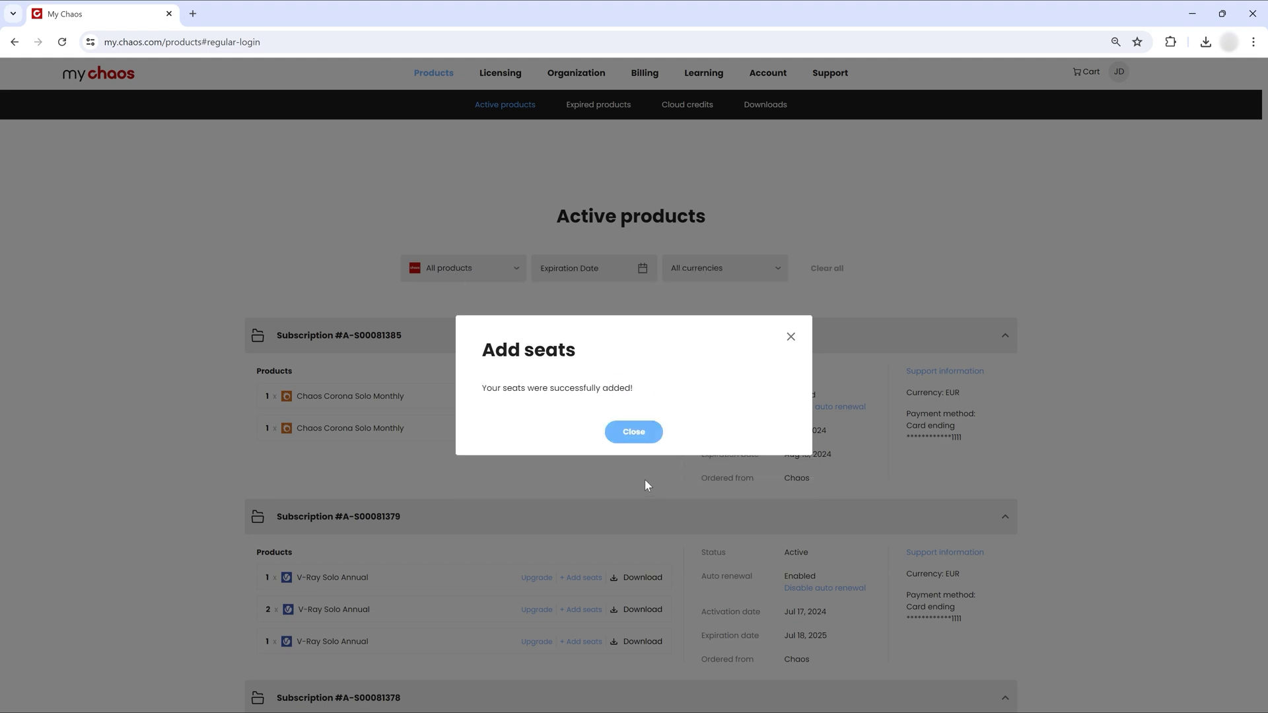
{"action": "left_click", "coordinate": [634, 432]}
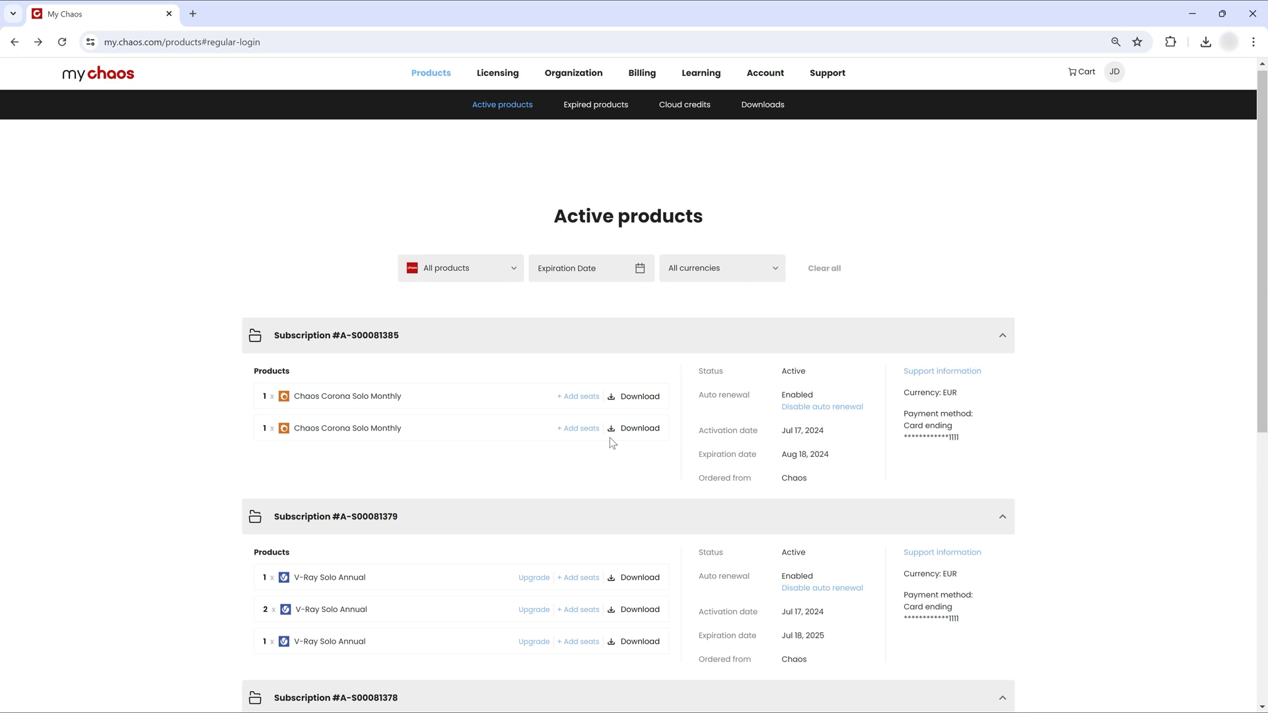
{"action": "left_click", "coordinate": [635, 578]}
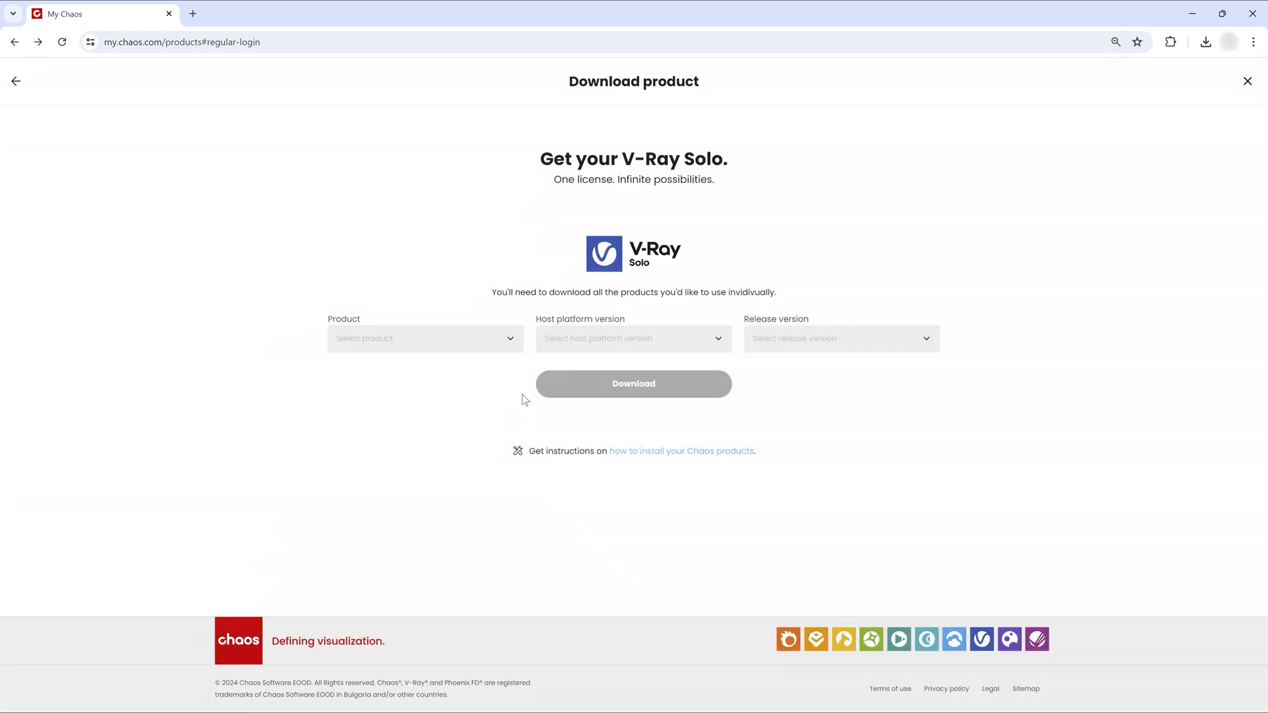
- Choose V-Ray for Rhino as the download product, then return to Active products
{"action": "left_click", "coordinate": [510, 339]}
{"action": "left_click", "coordinate": [427, 434]}
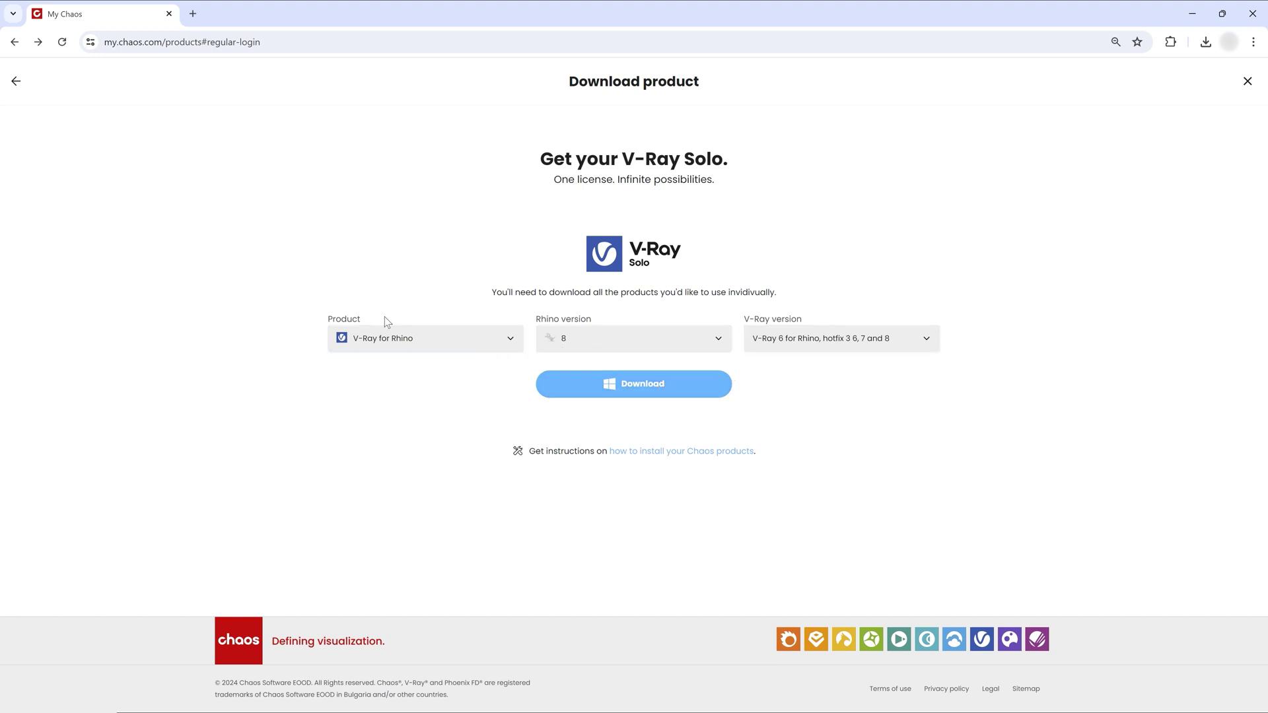
{"action": "left_click", "coordinate": [15, 82]}
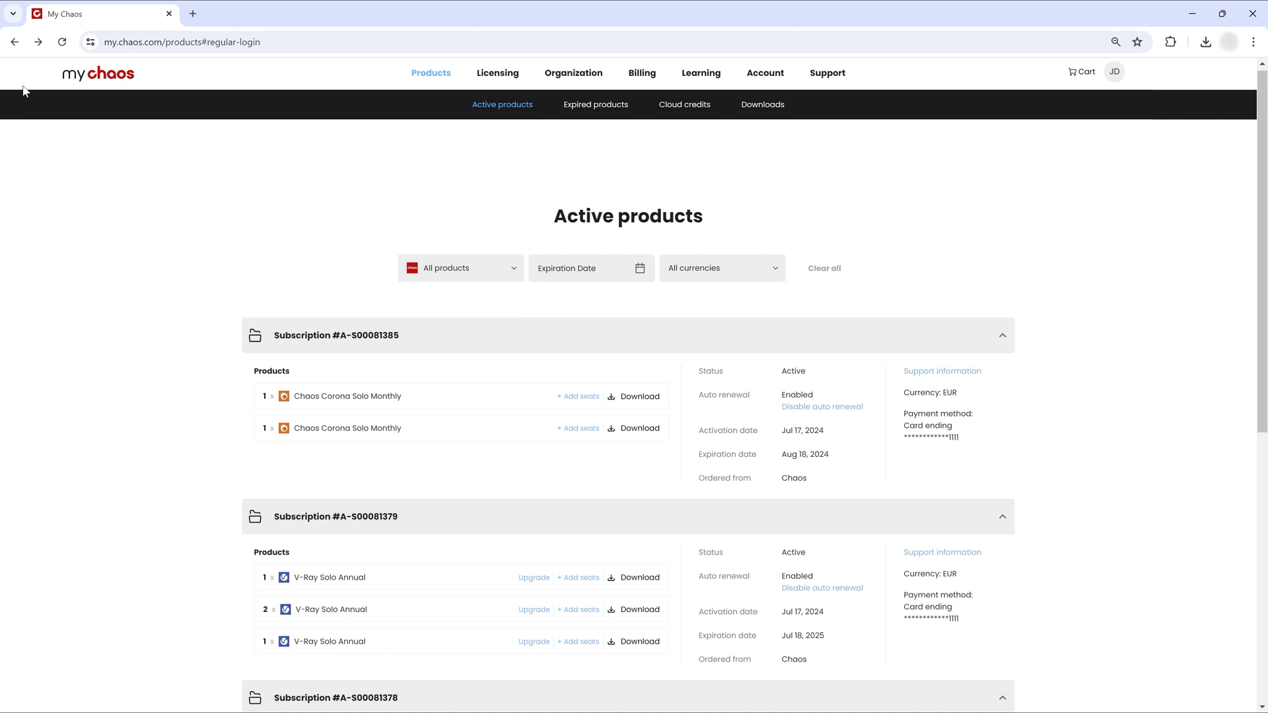
- Check Expired products (none), then the Cloud credits balance of 20.000 credits
{"action": "left_click", "coordinate": [570, 106]}
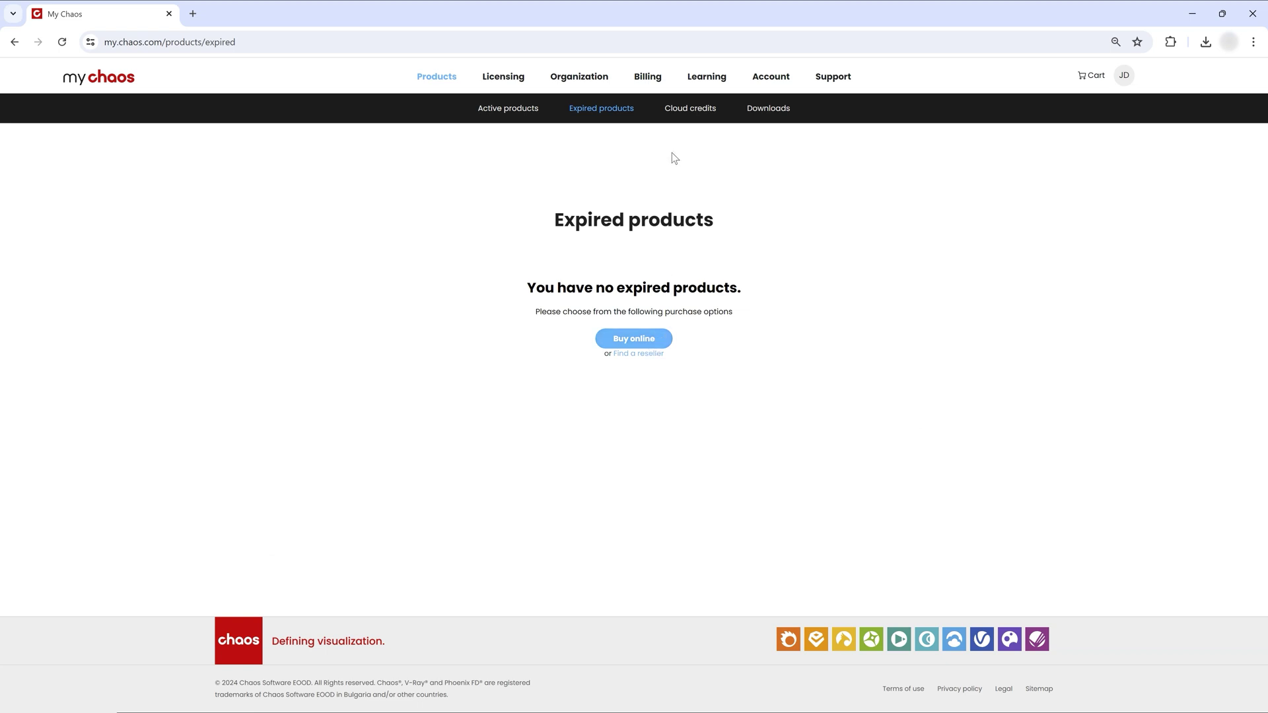
{"action": "left_click", "coordinate": [684, 108]}
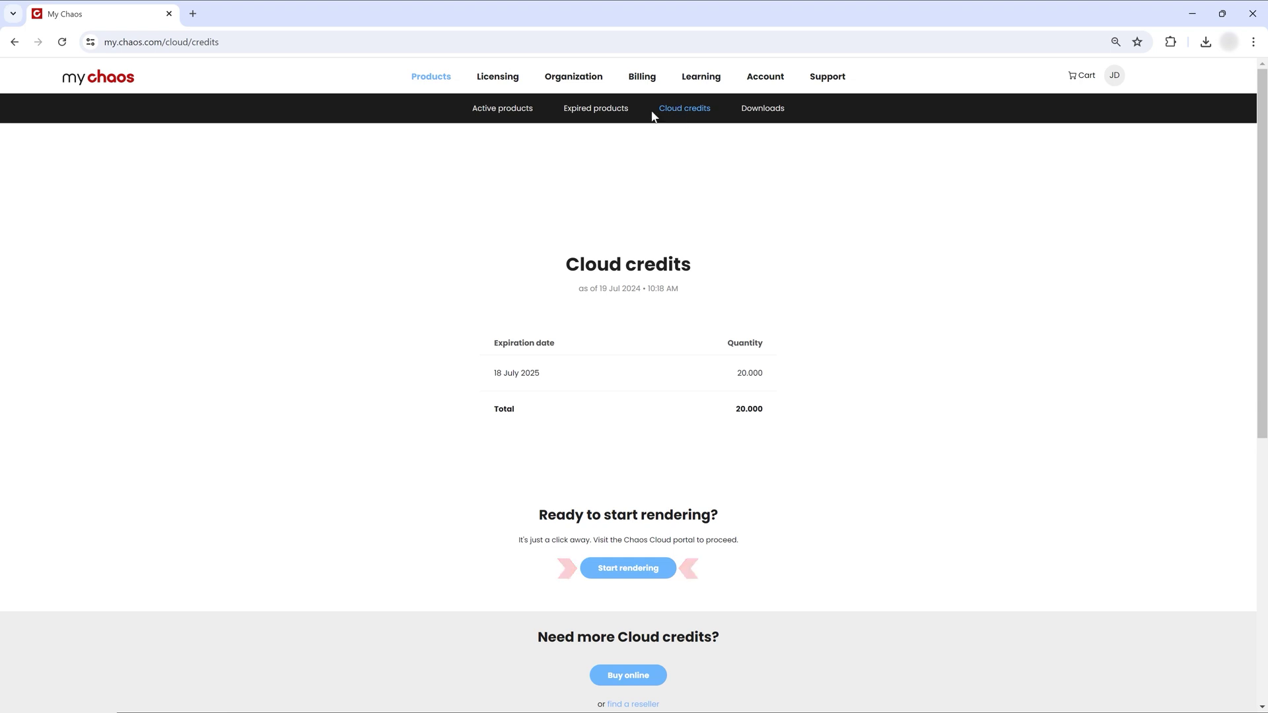
- Review V-Ray Collection licenses, including Phoenix Universal and V-Ray Render Node, then view License servers
{"action": "left_click", "coordinate": [506, 85]}
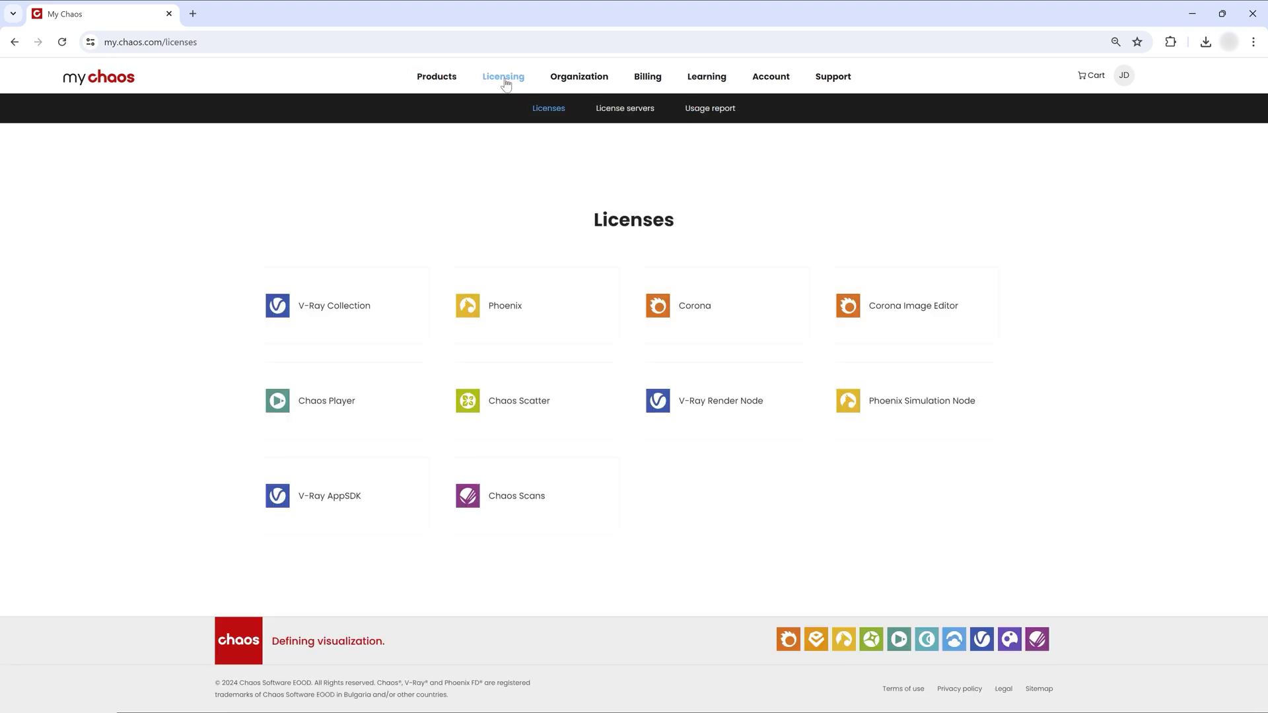
{"action": "left_click", "coordinate": [419, 280]}
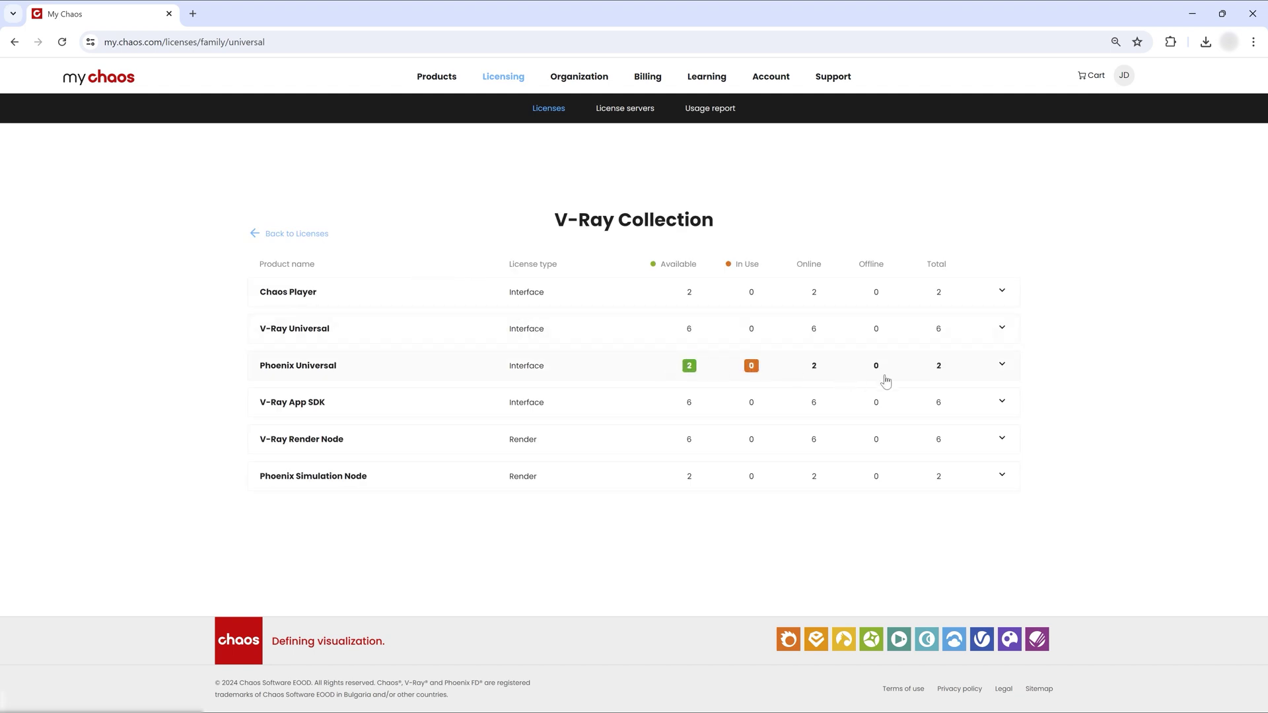
{"action": "left_click", "coordinate": [1001, 366]}
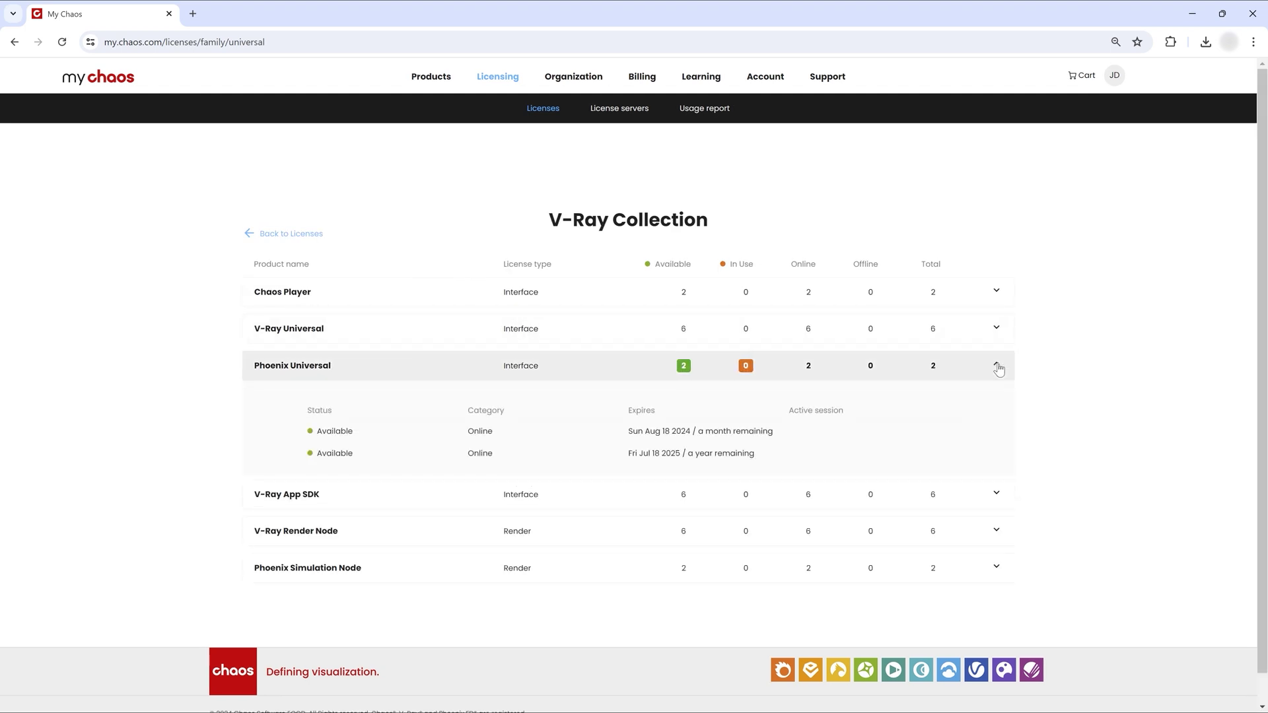
{"action": "left_click", "coordinate": [1000, 366]}
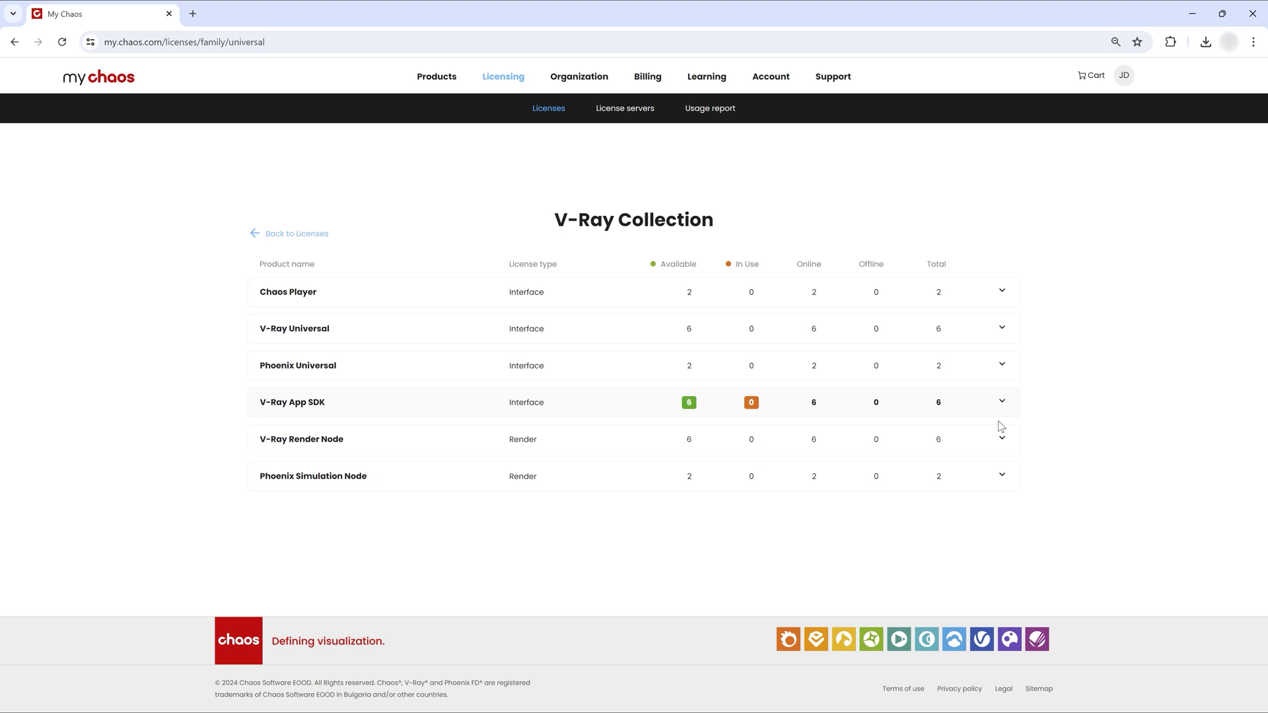
{"action": "left_click", "coordinate": [1002, 439]}
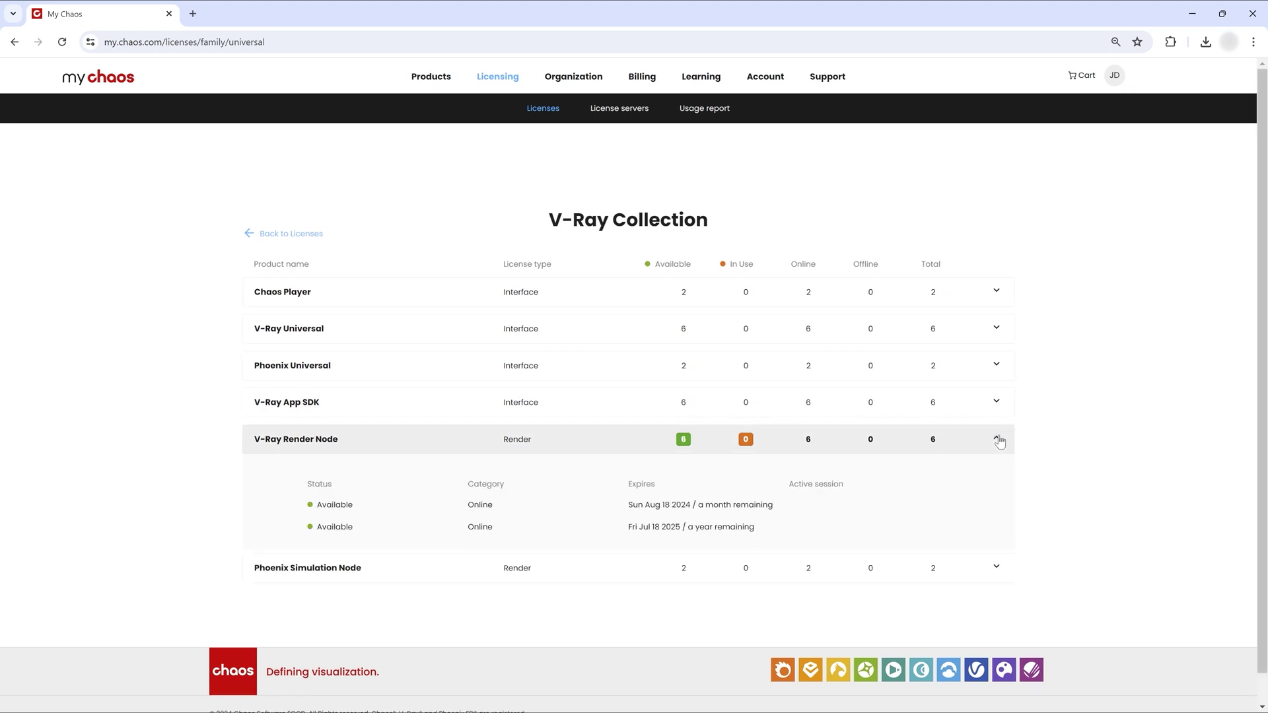
{"action": "left_click", "coordinate": [1000, 440]}
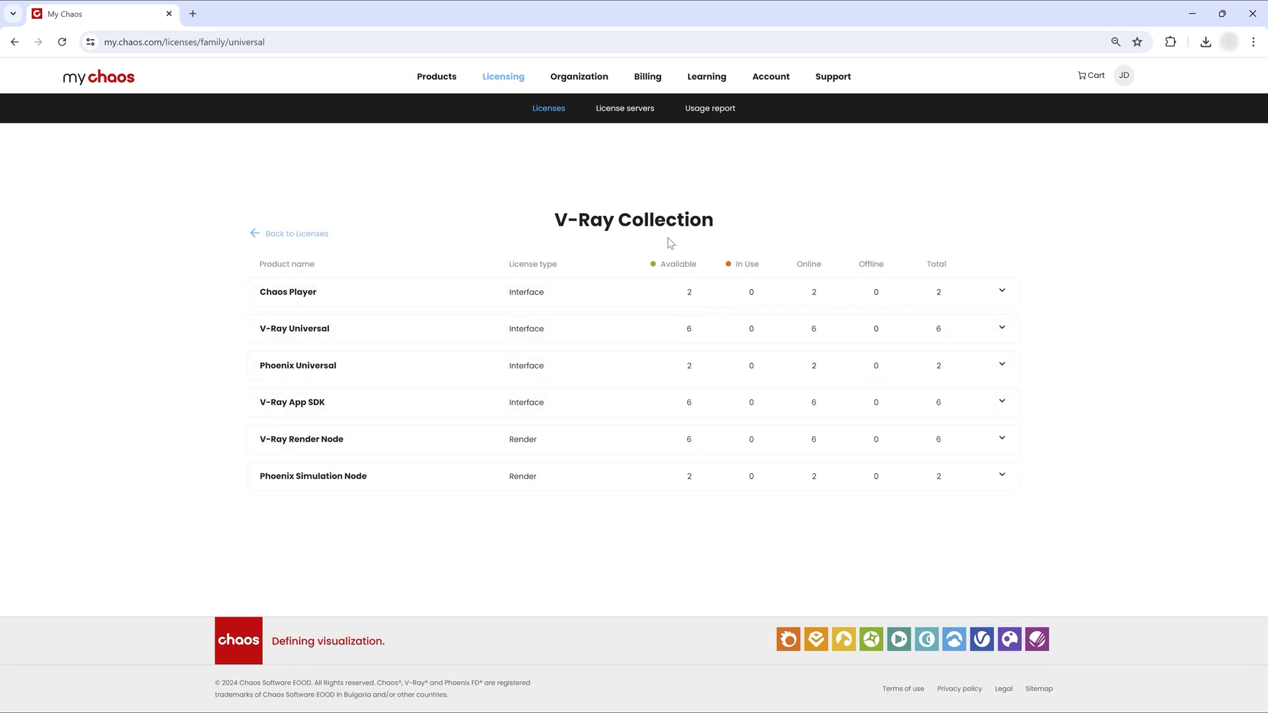
{"action": "left_click", "coordinate": [624, 108]}
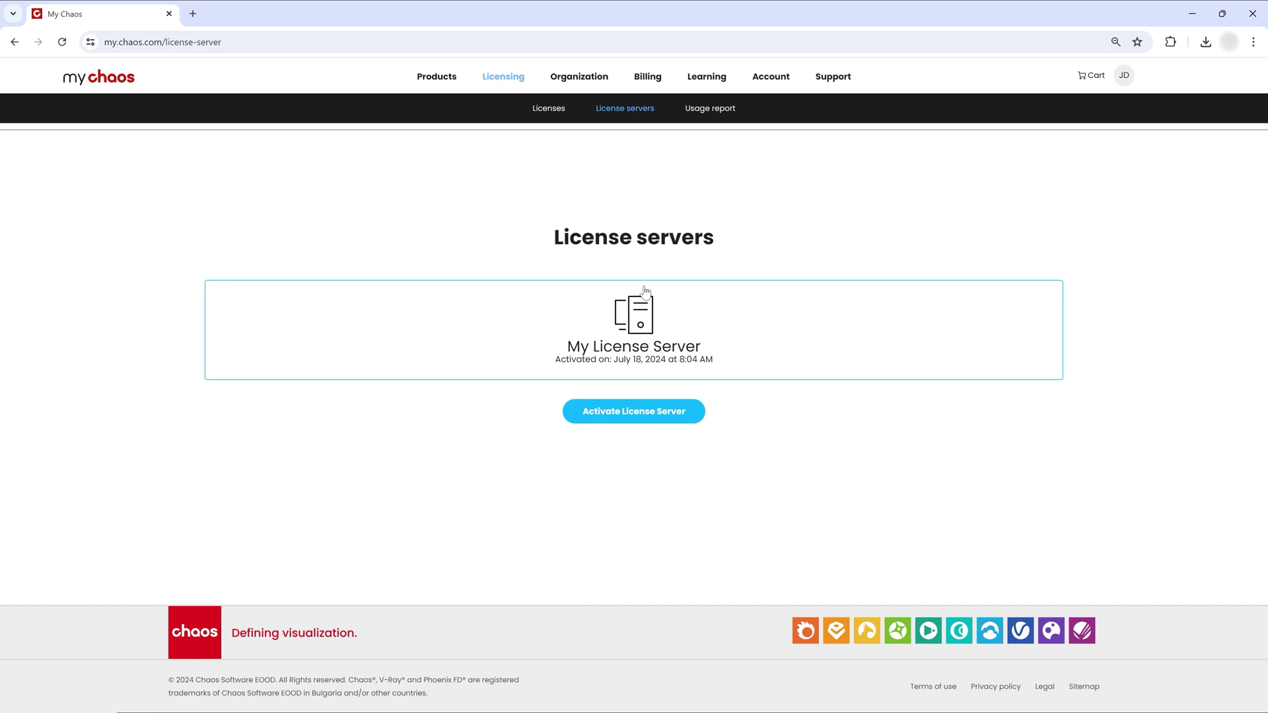
- View My License Server details, then the Usage report showing no usage
{"action": "left_click", "coordinate": [644, 313]}
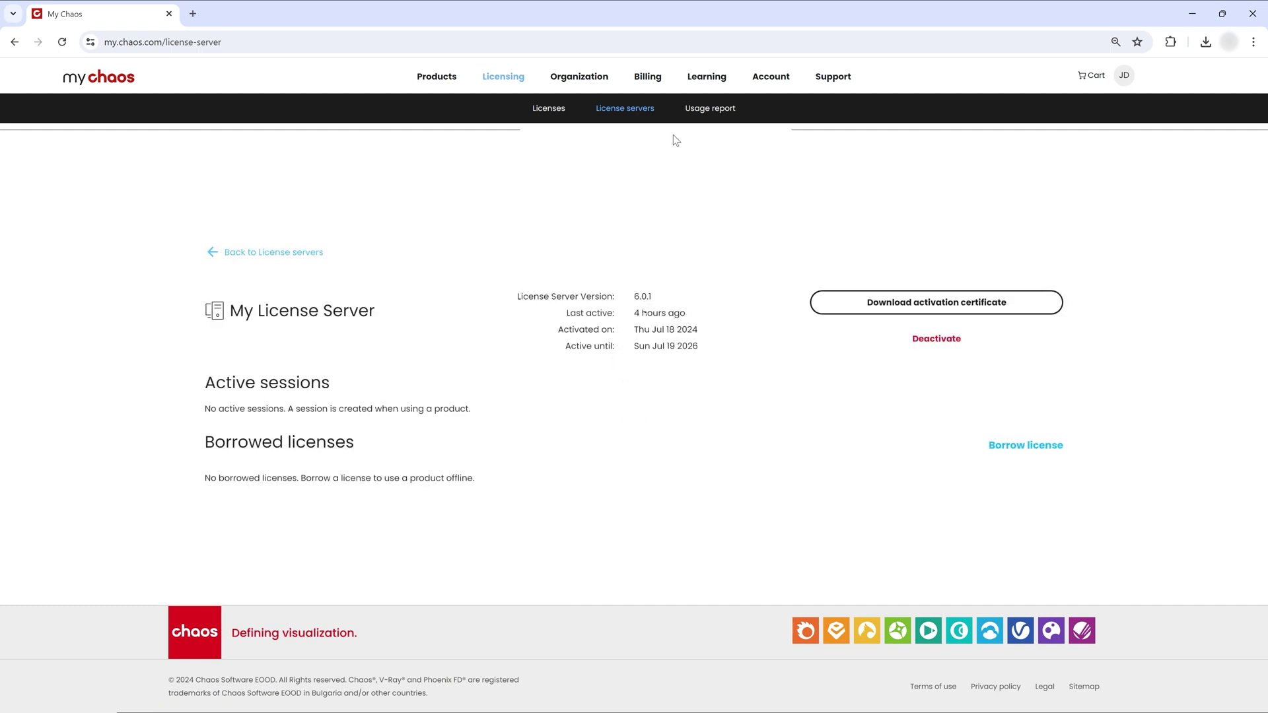
{"action": "left_click", "coordinate": [709, 108]}
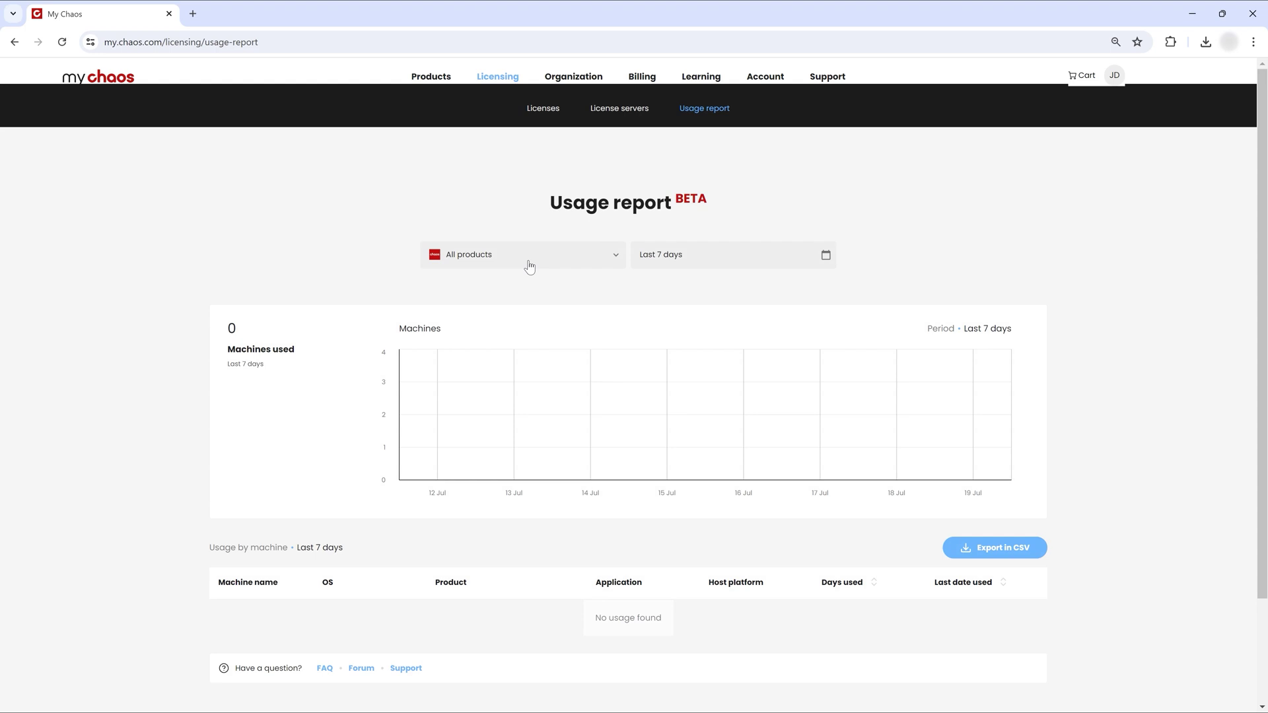
- Keep the usage report period at Last 7 days and view the Organization page
{"action": "left_click", "coordinate": [679, 255]}
{"action": "left_click", "coordinate": [681, 257]}
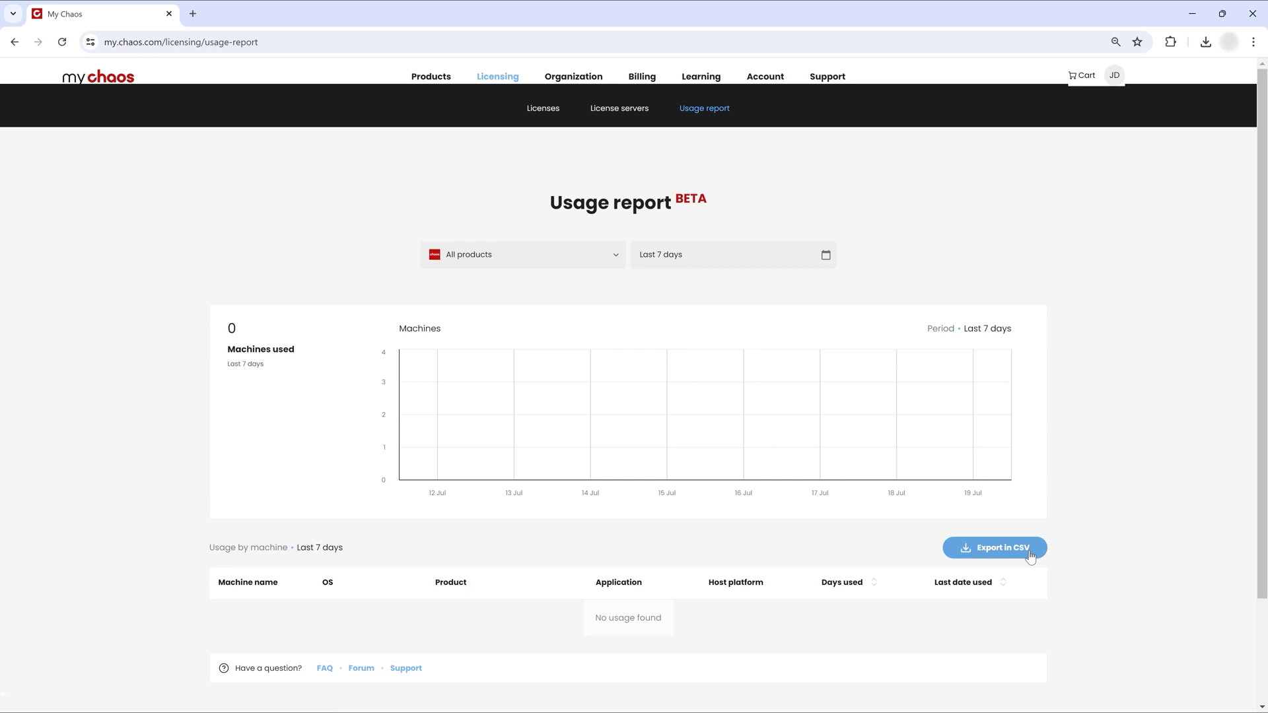
{"action": "mouse_move", "coordinate": [744, 415]}
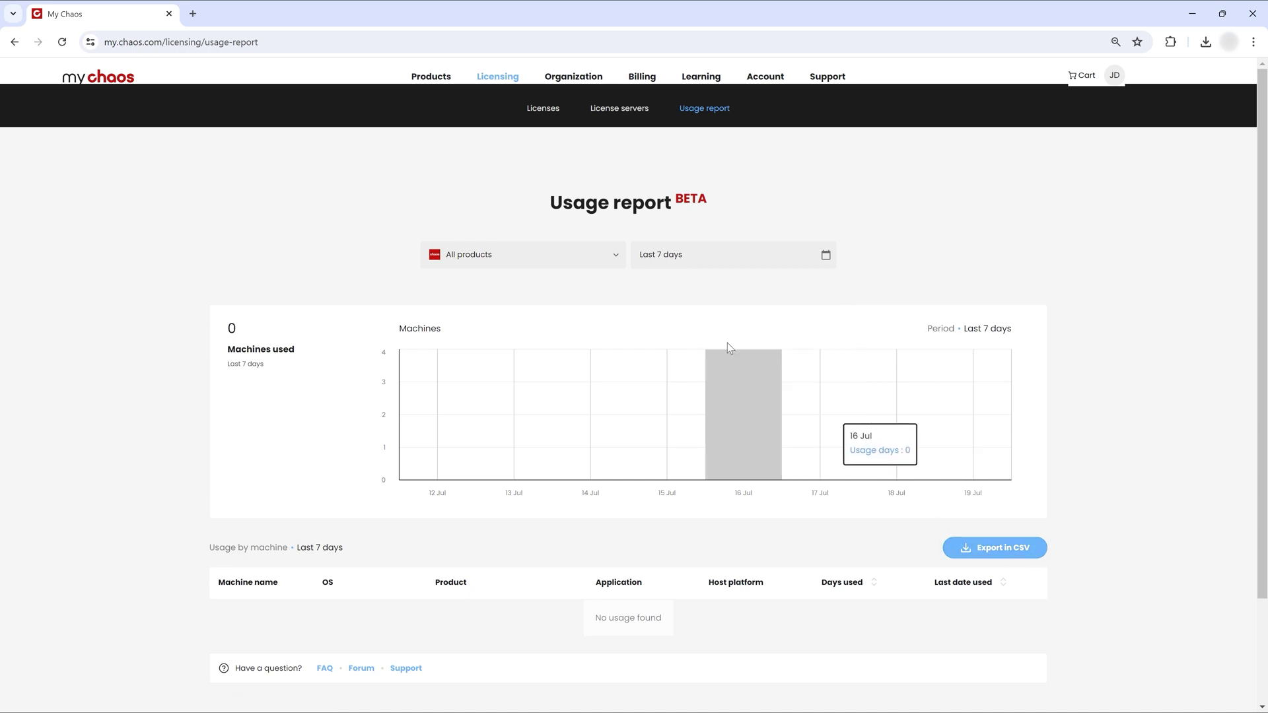
{"action": "left_click", "coordinate": [575, 77]}
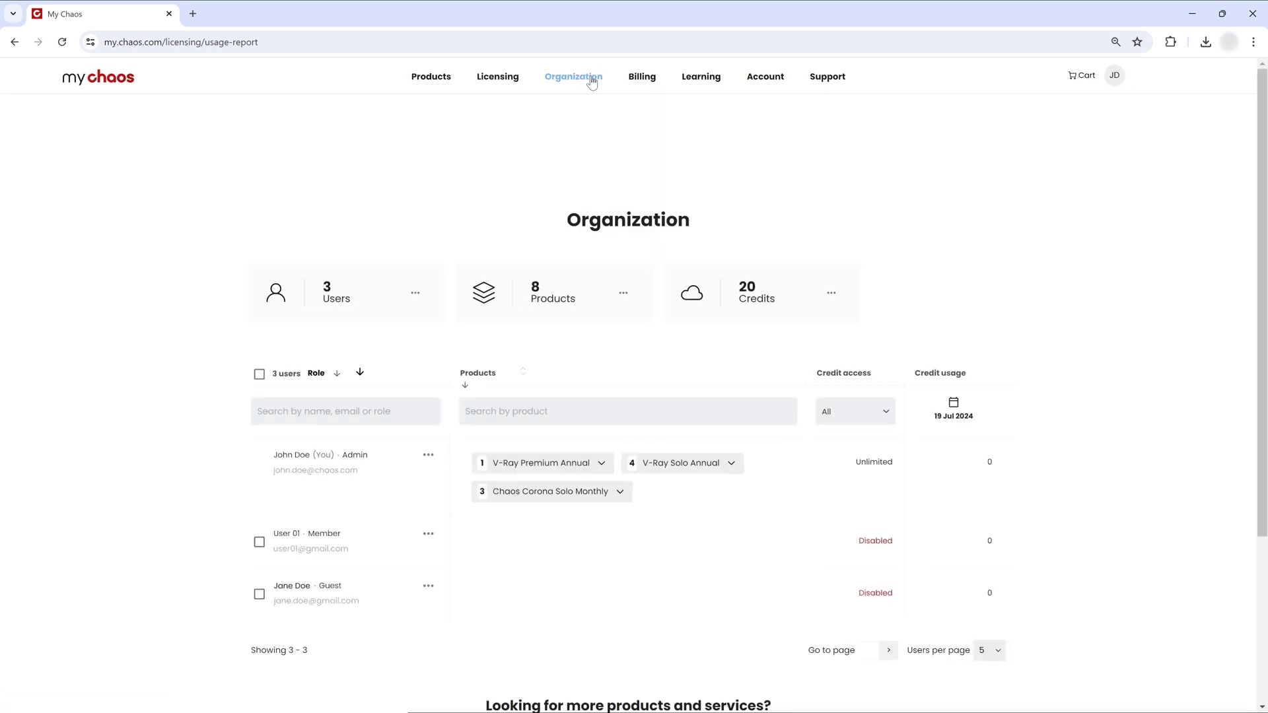
{"action": "left_click", "coordinate": [418, 294]}
{"action": "left_click", "coordinate": [429, 326]}
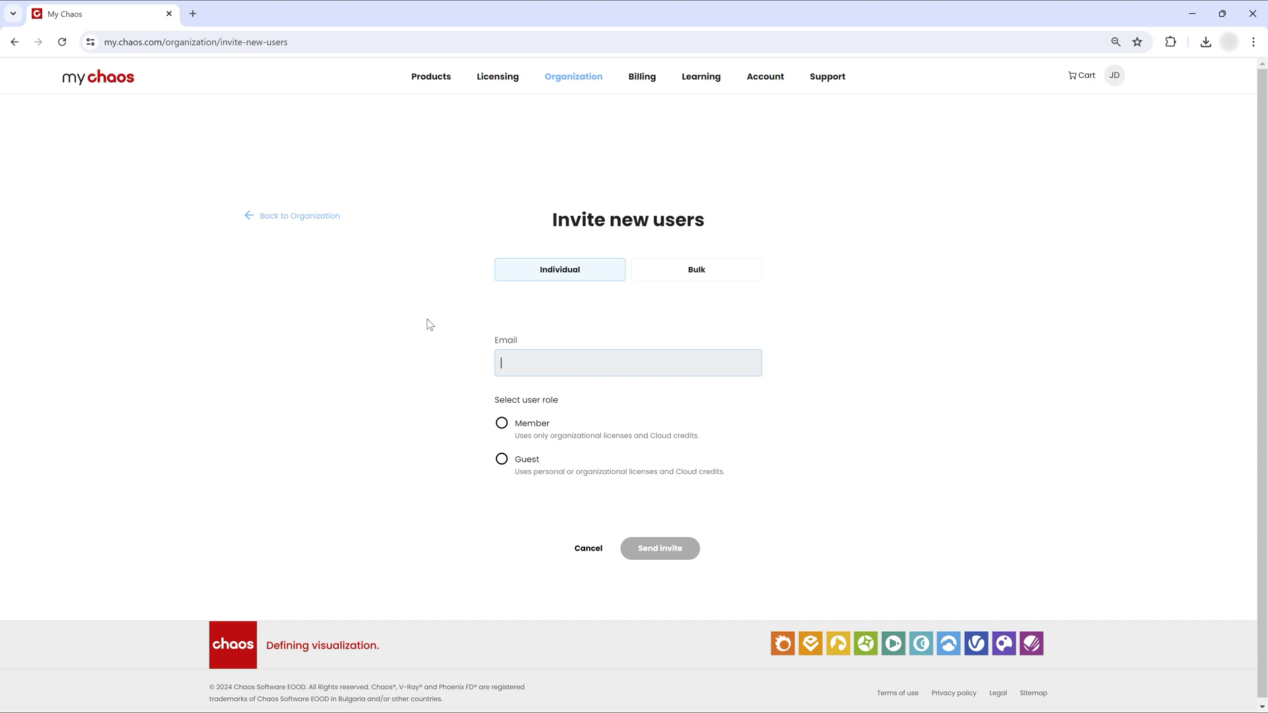
{"action": "left_click", "coordinate": [635, 275]}
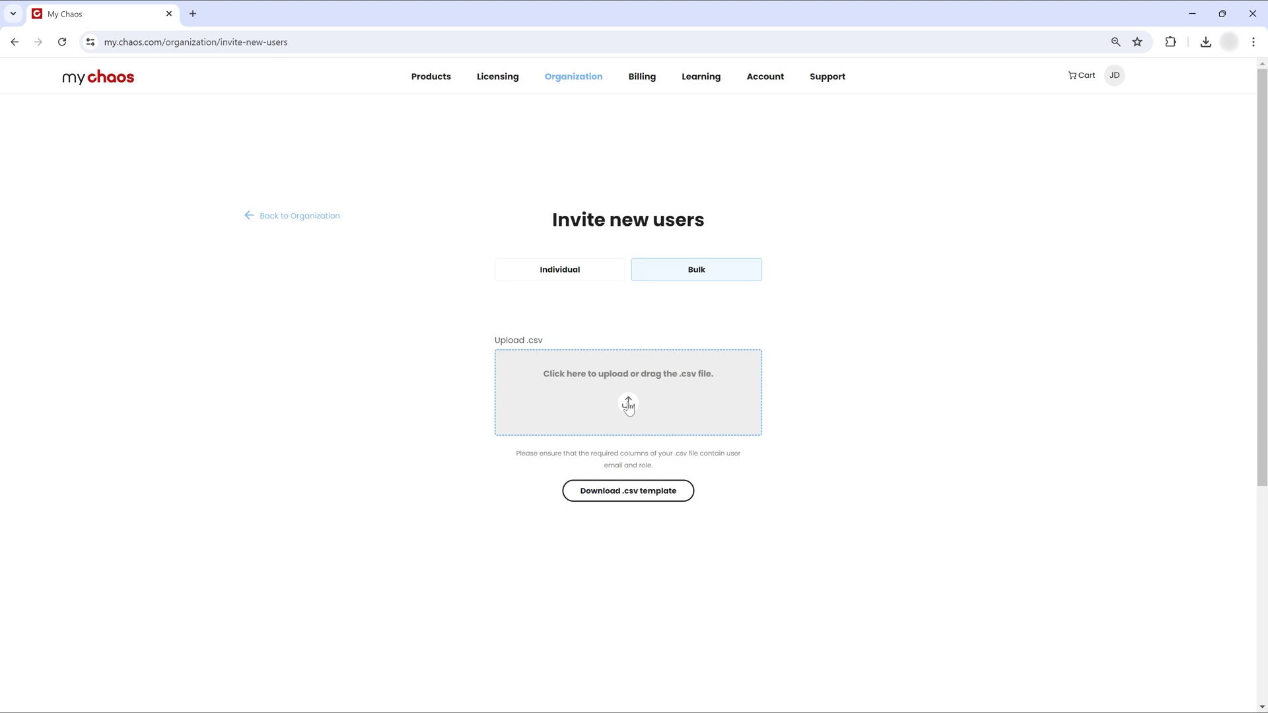
{"action": "left_click", "coordinate": [579, 278]}
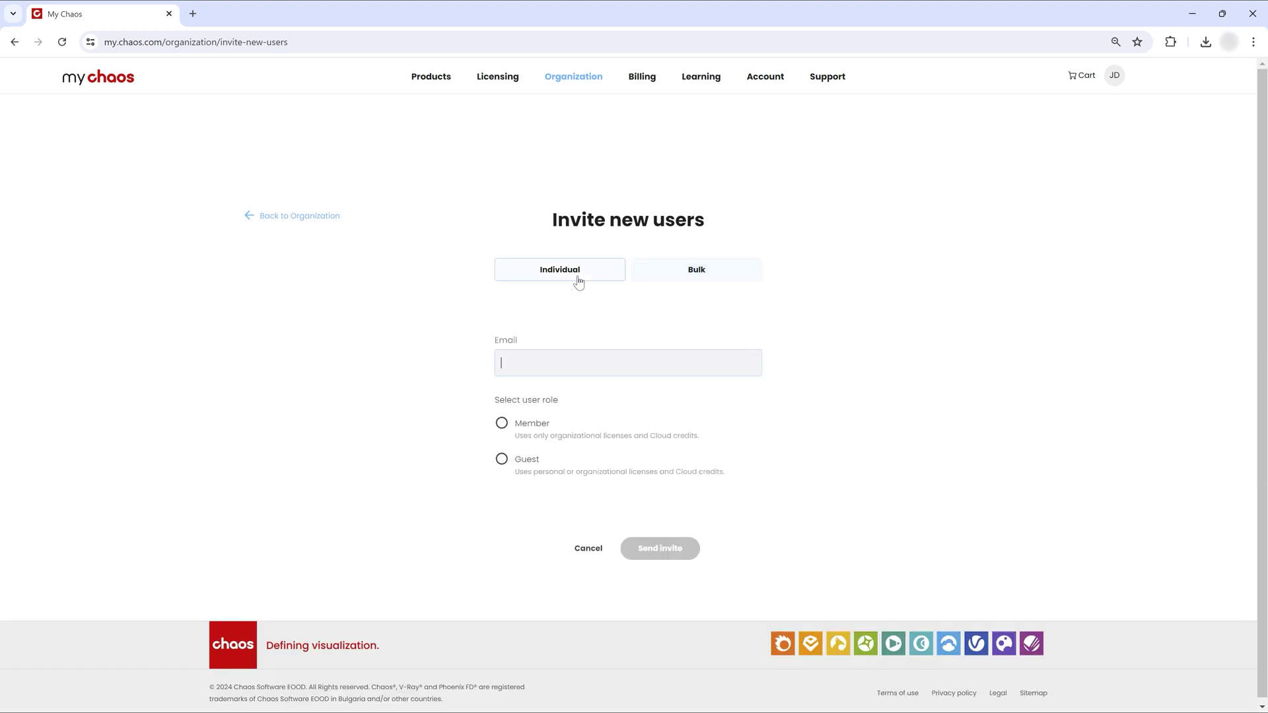
{"action": "left_click", "coordinate": [533, 424]}
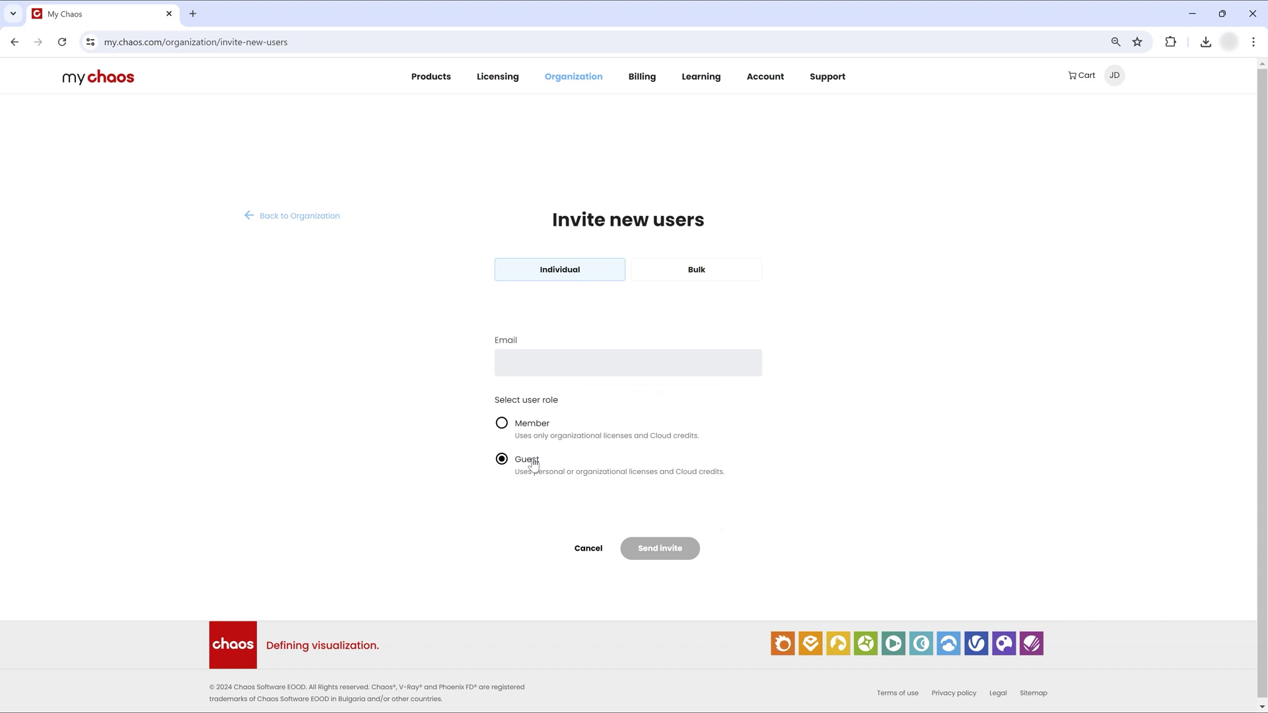
{"action": "left_click", "coordinate": [588, 548]}
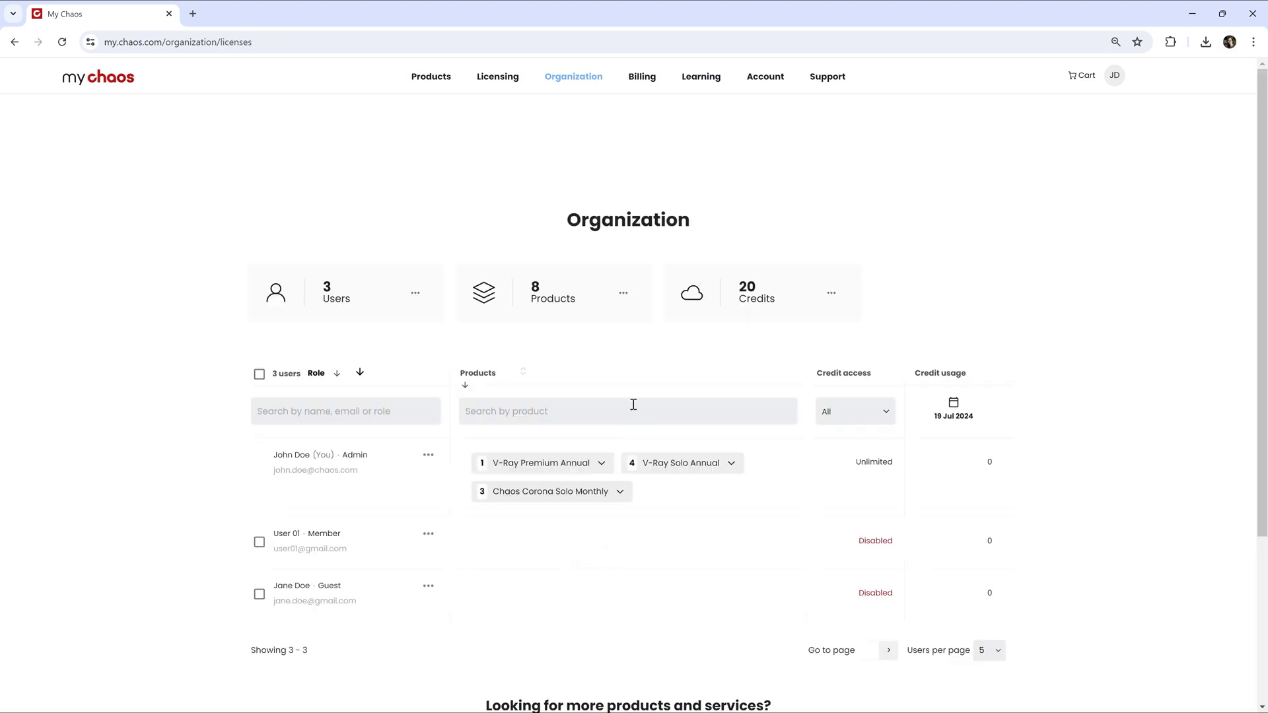
- Preview the action menus for organization products and for User 01
{"action": "left_click", "coordinate": [623, 293]}
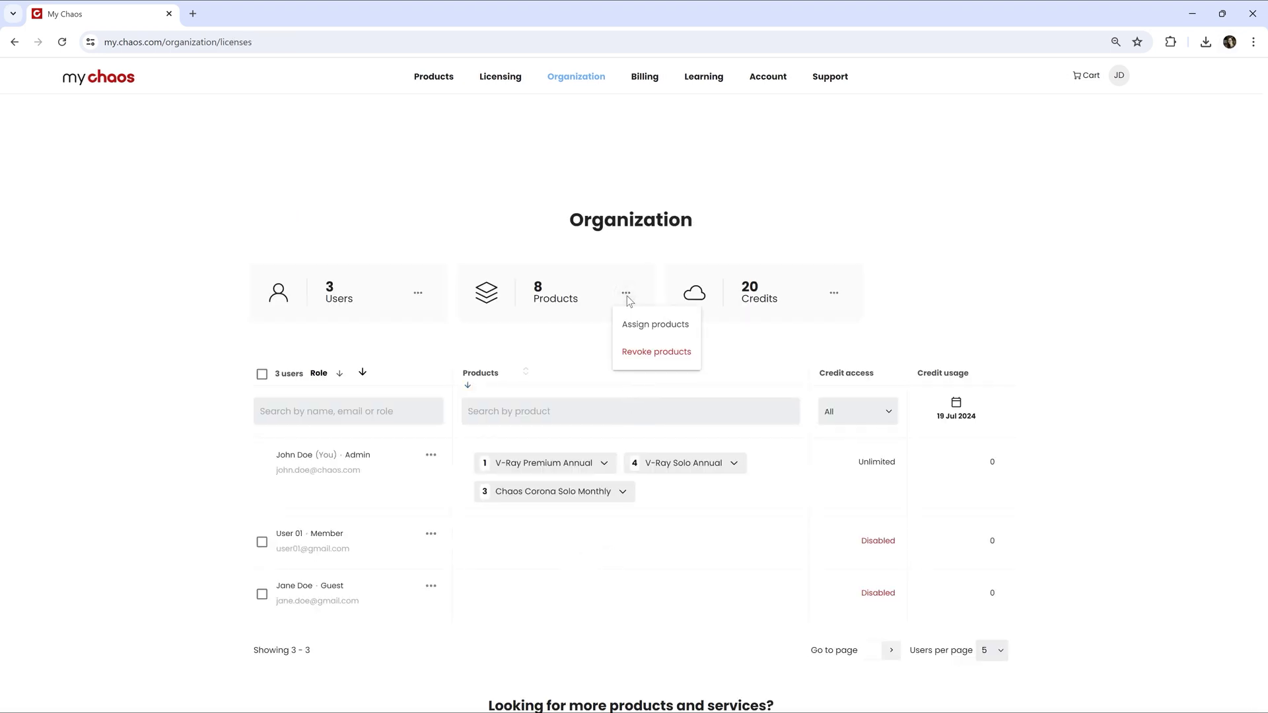
{"action": "left_click", "coordinate": [627, 299]}
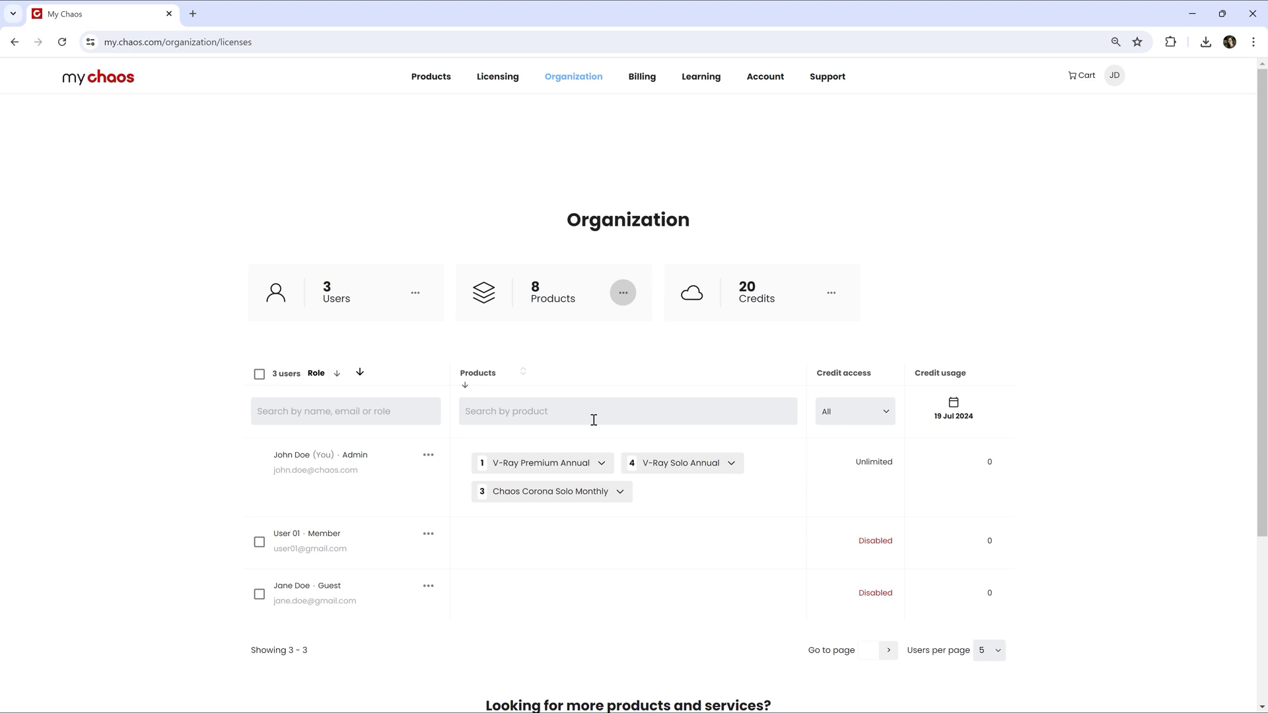
{"action": "left_click", "coordinate": [430, 535]}
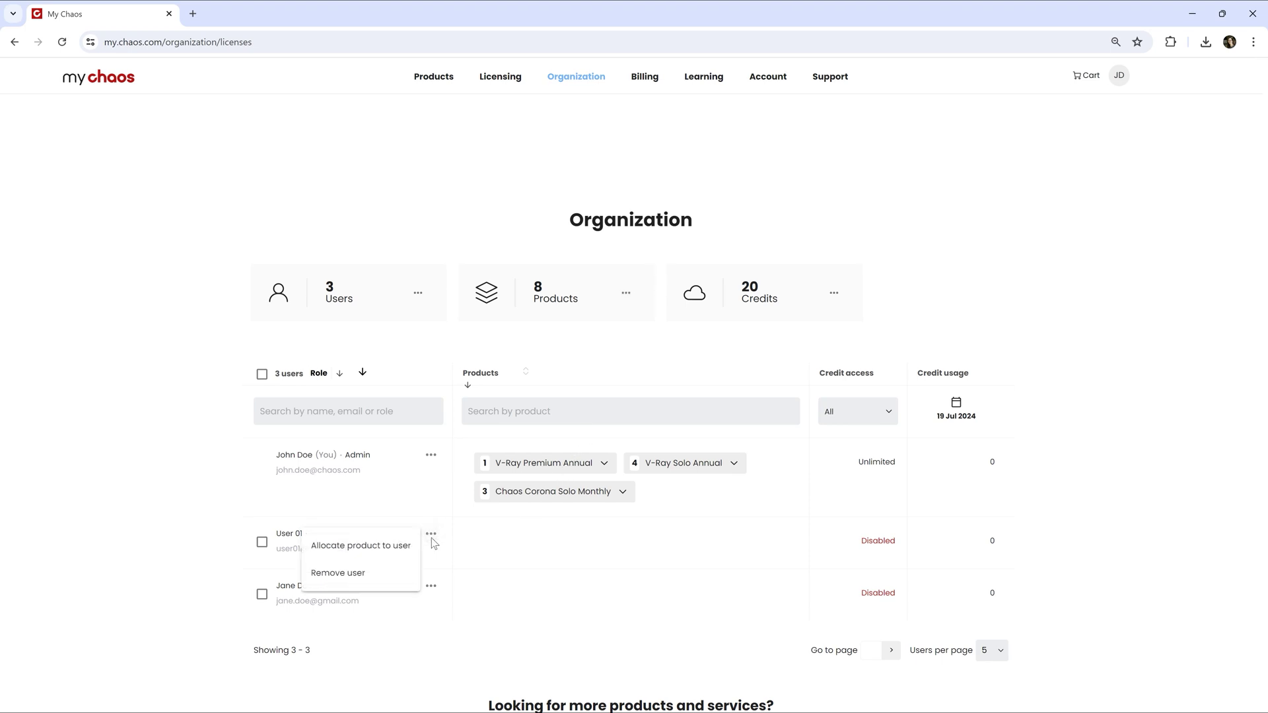
{"action": "left_click", "coordinate": [431, 540]}
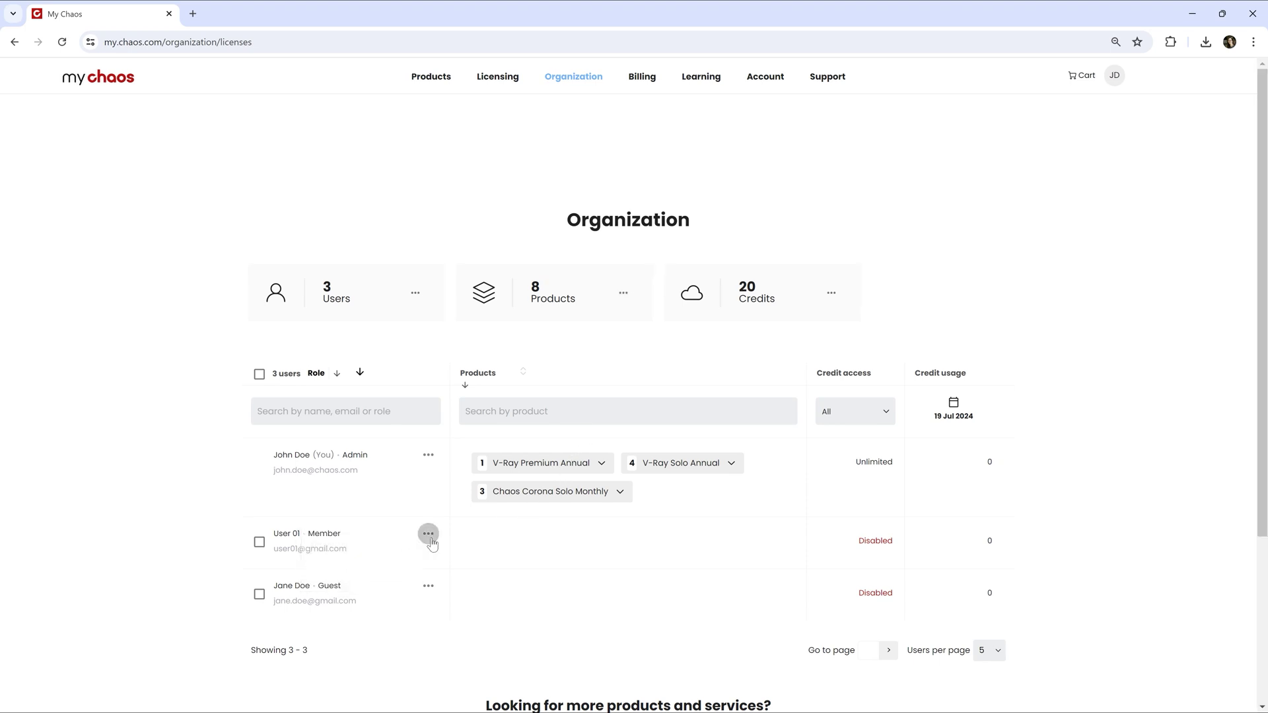
- Select and deselect User 01, then view the Billing invoices
{"action": "left_click", "coordinate": [259, 543]}
{"action": "left_click", "coordinate": [260, 542]}
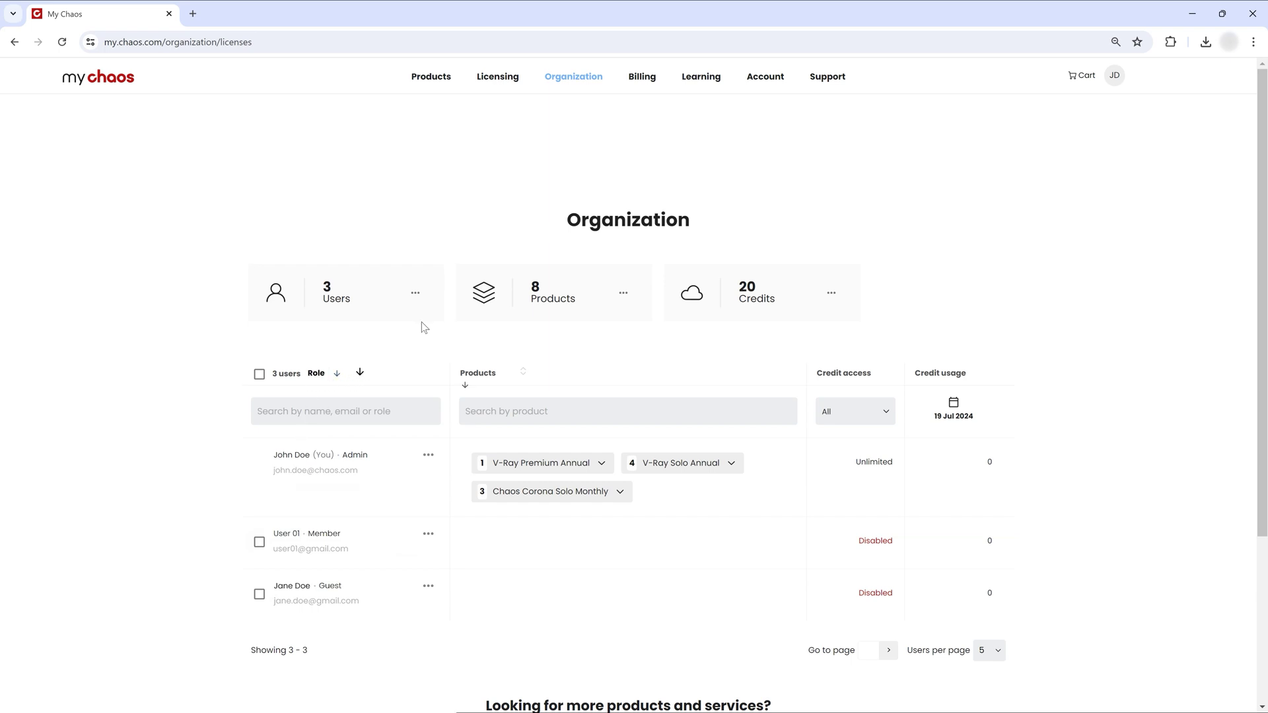
{"action": "left_click", "coordinate": [642, 76]}
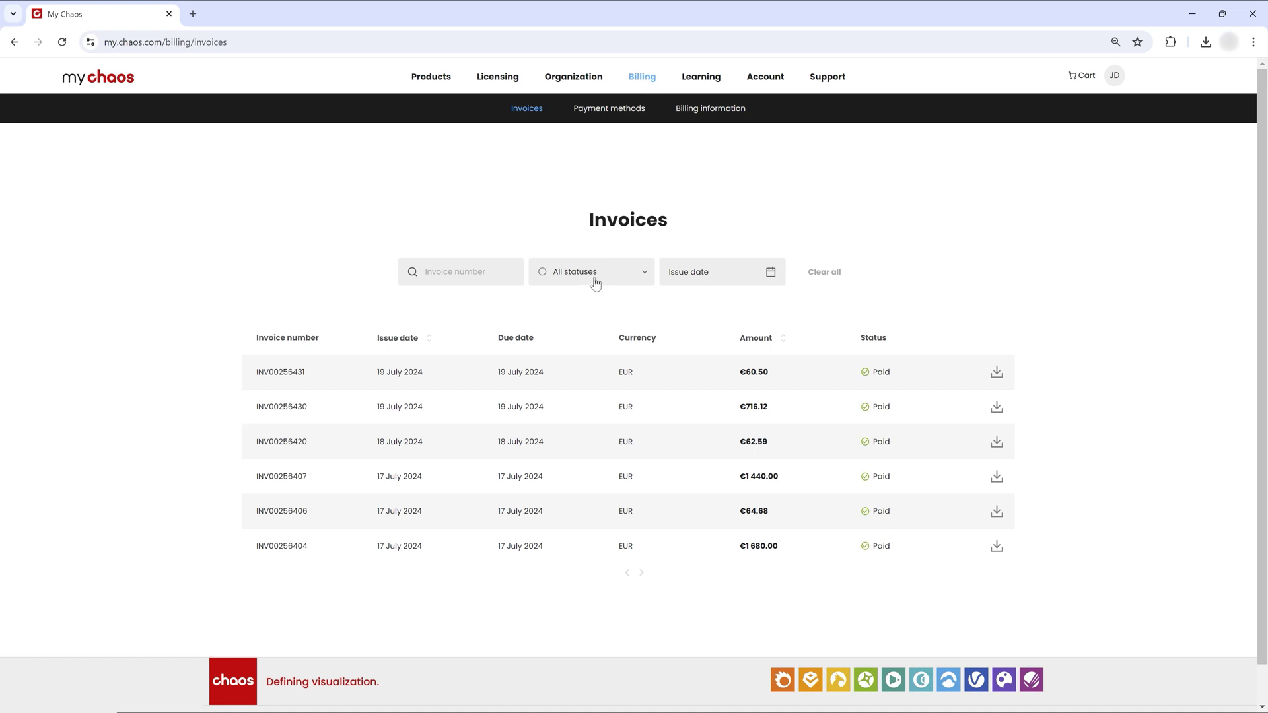
- Preview the invoice status and issue date filters, then view saved payment methods
{"action": "left_click", "coordinate": [645, 269]}
{"action": "left_click", "coordinate": [671, 271]}
{"action": "left_click", "coordinate": [609, 108]}
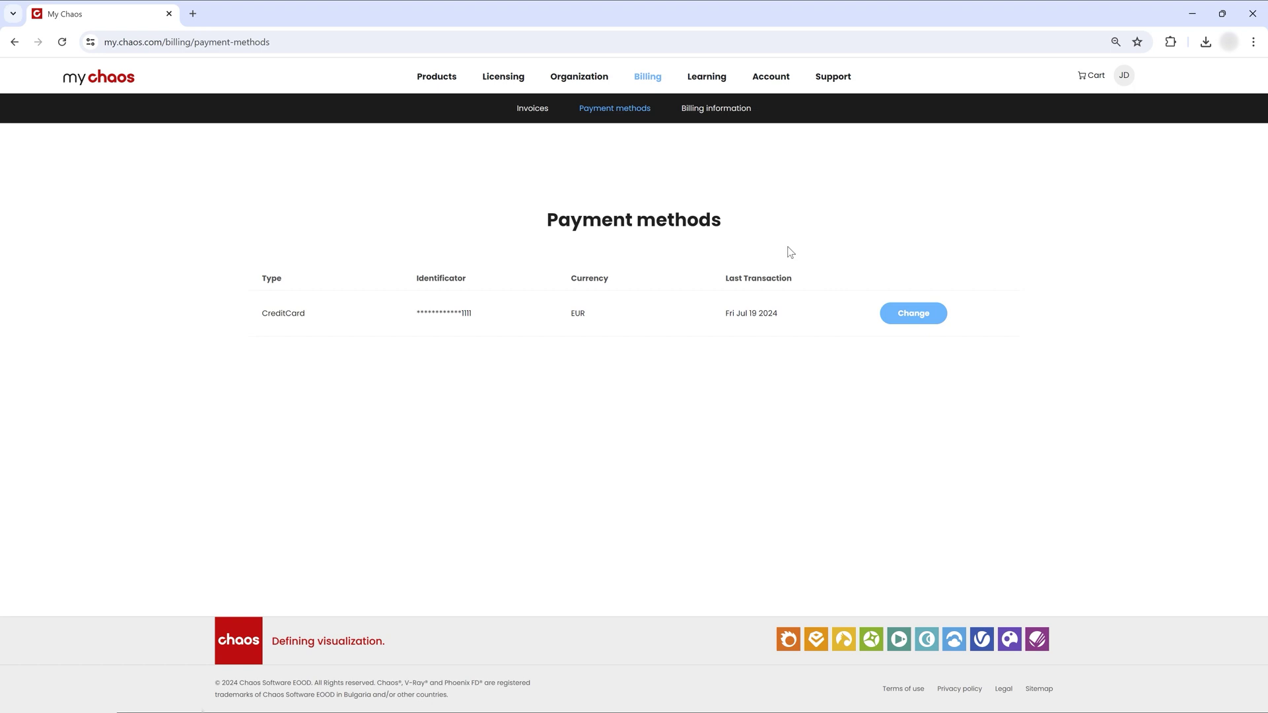
- Review the Billing information form and place the cursor in the VAT ID field
{"action": "left_click", "coordinate": [716, 108]}
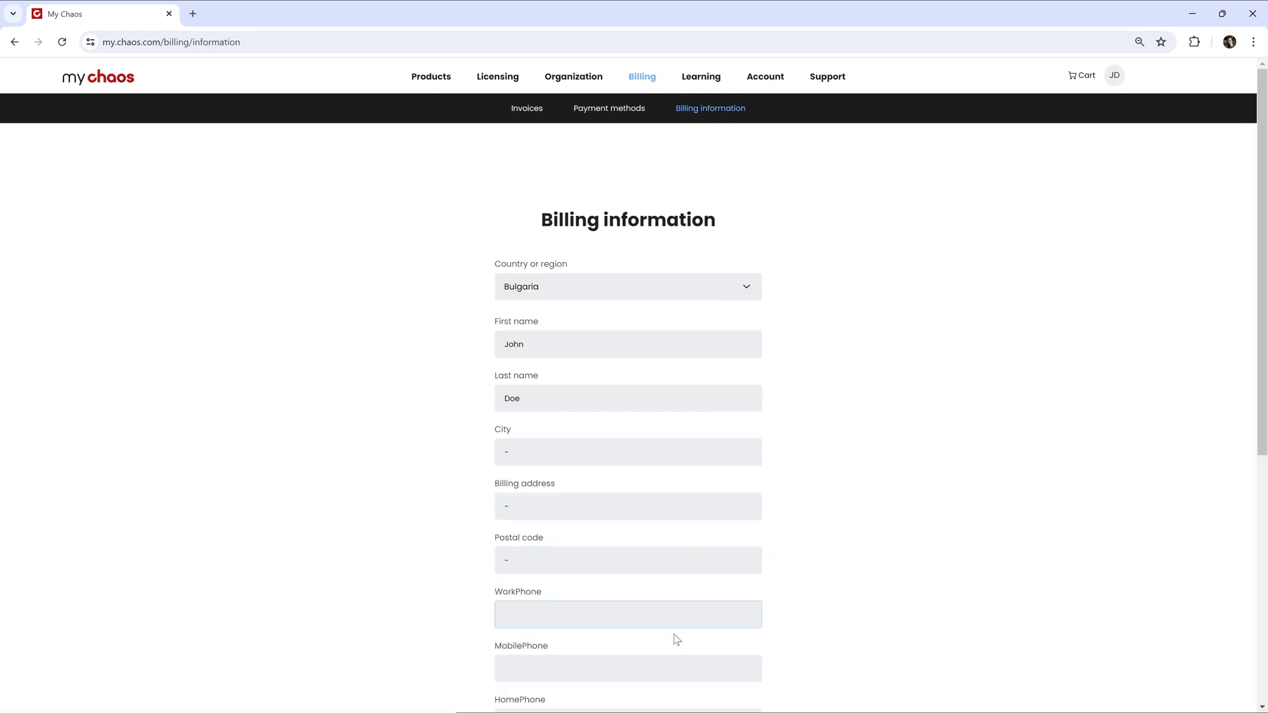
{"action": "scroll", "coordinate": [674, 686], "scroll_direction": "down", "scroll_amount": 2}
{"action": "scroll", "coordinate": [674, 686], "scroll_direction": "down", "scroll_amount": 1}
{"action": "left_click", "coordinate": [556, 634]}
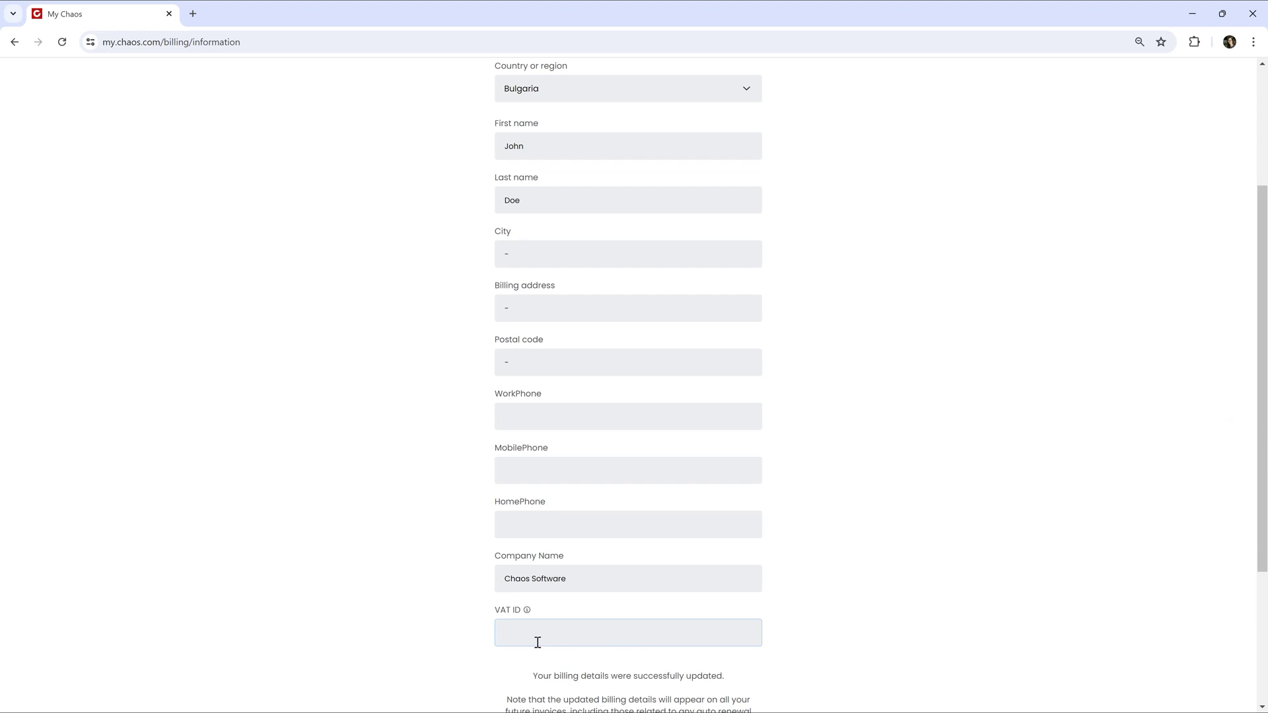
{"action": "scroll", "coordinate": [537, 642], "scroll_direction": "up", "scroll_amount": 5}
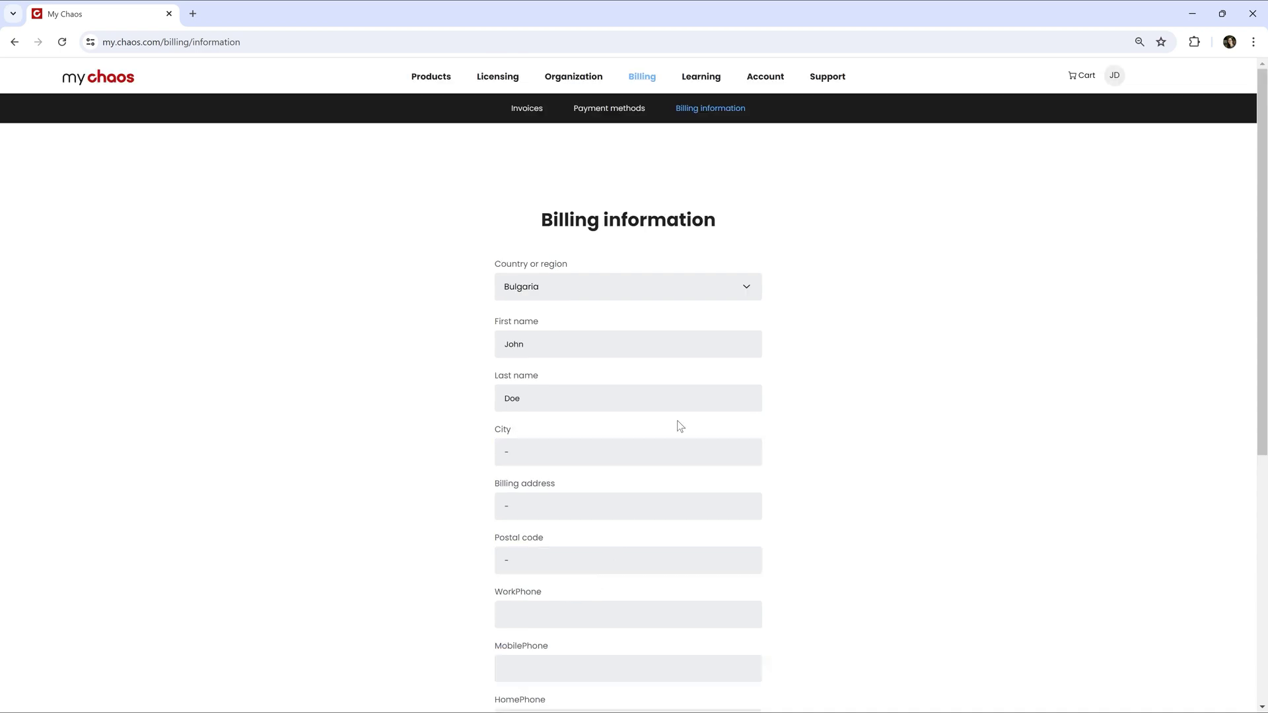
- Browse the V-Ray, Enscape, Corona and Chaos Vantage learning resources, then view Personal information
{"action": "left_click", "coordinate": [706, 76]}
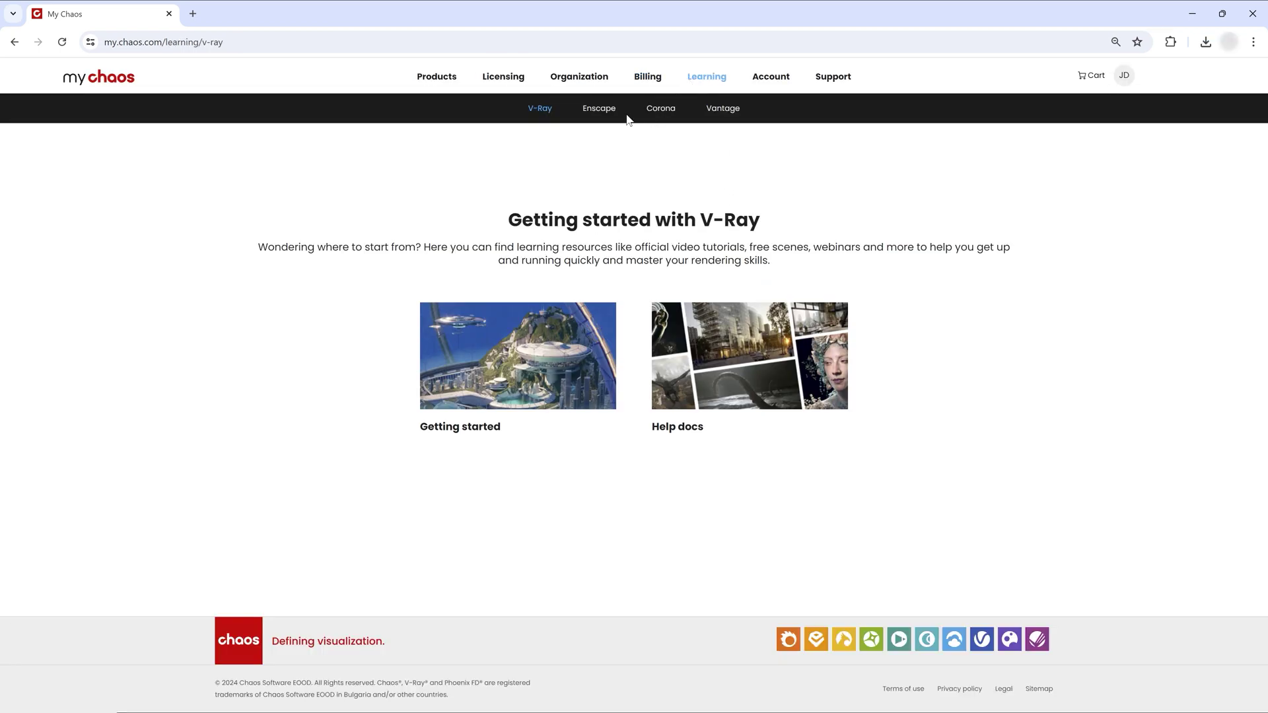
{"action": "left_click", "coordinate": [600, 108]}
{"action": "left_click", "coordinate": [657, 108]}
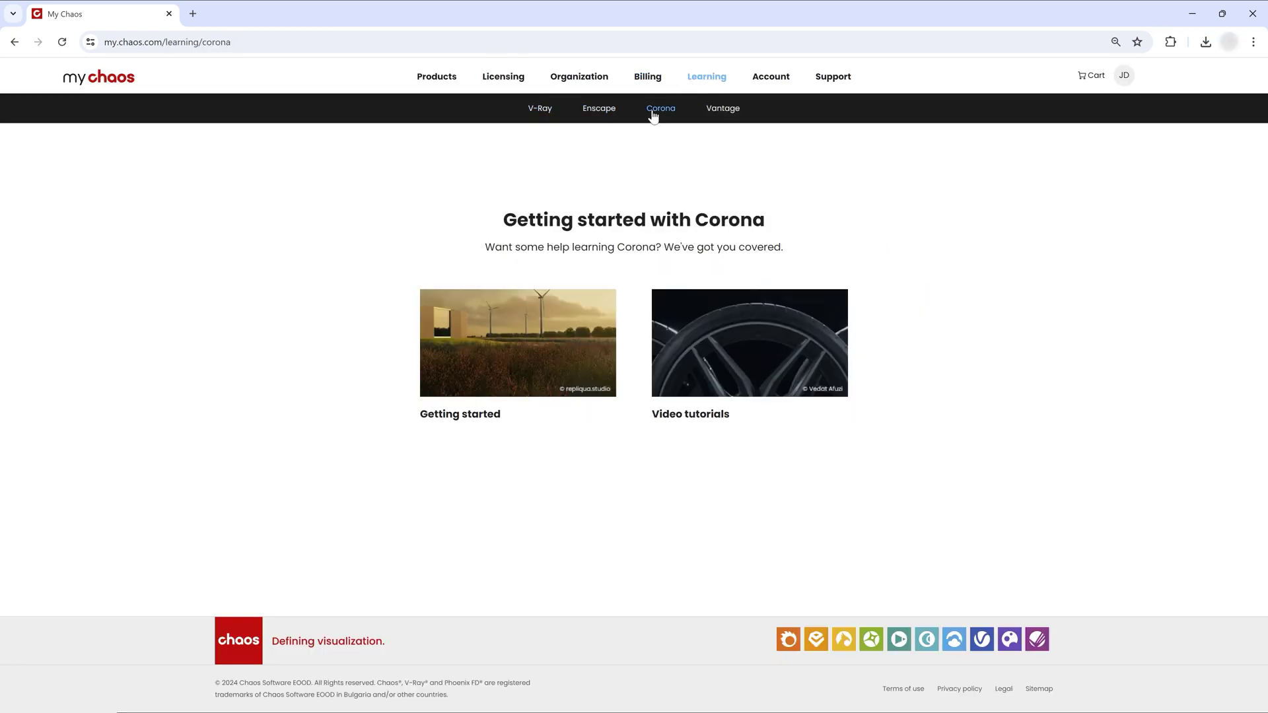
{"action": "left_click", "coordinate": [722, 108]}
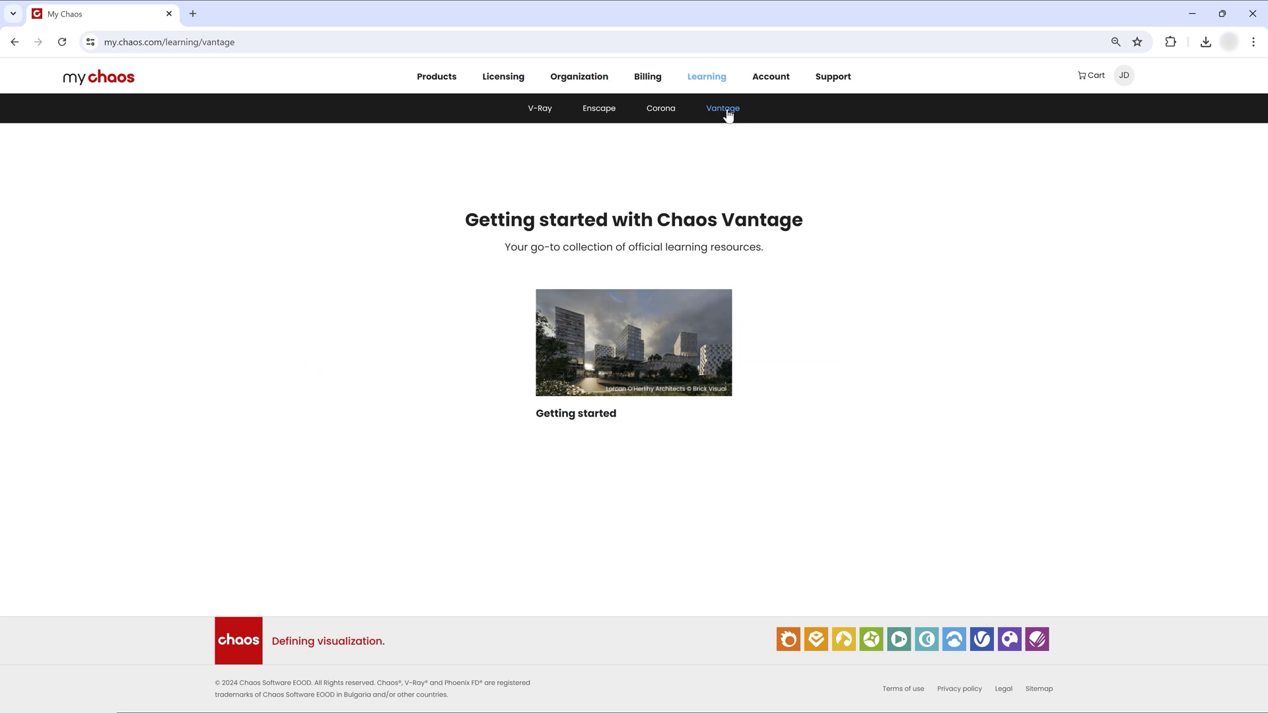
{"action": "left_click", "coordinate": [769, 76]}
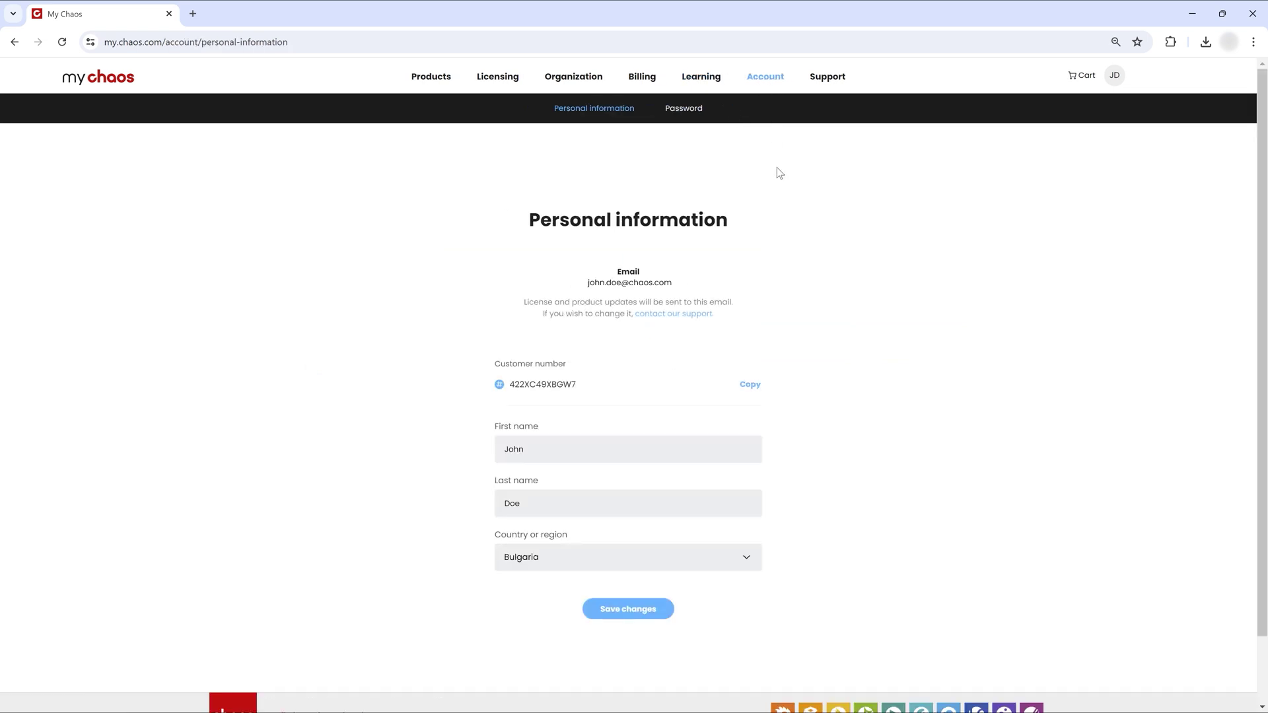
- Select the First name field, then open the Chaos Help Center FAQ in a new tab
{"action": "left_click", "coordinate": [756, 446]}
{"action": "left_click", "coordinate": [817, 84]}
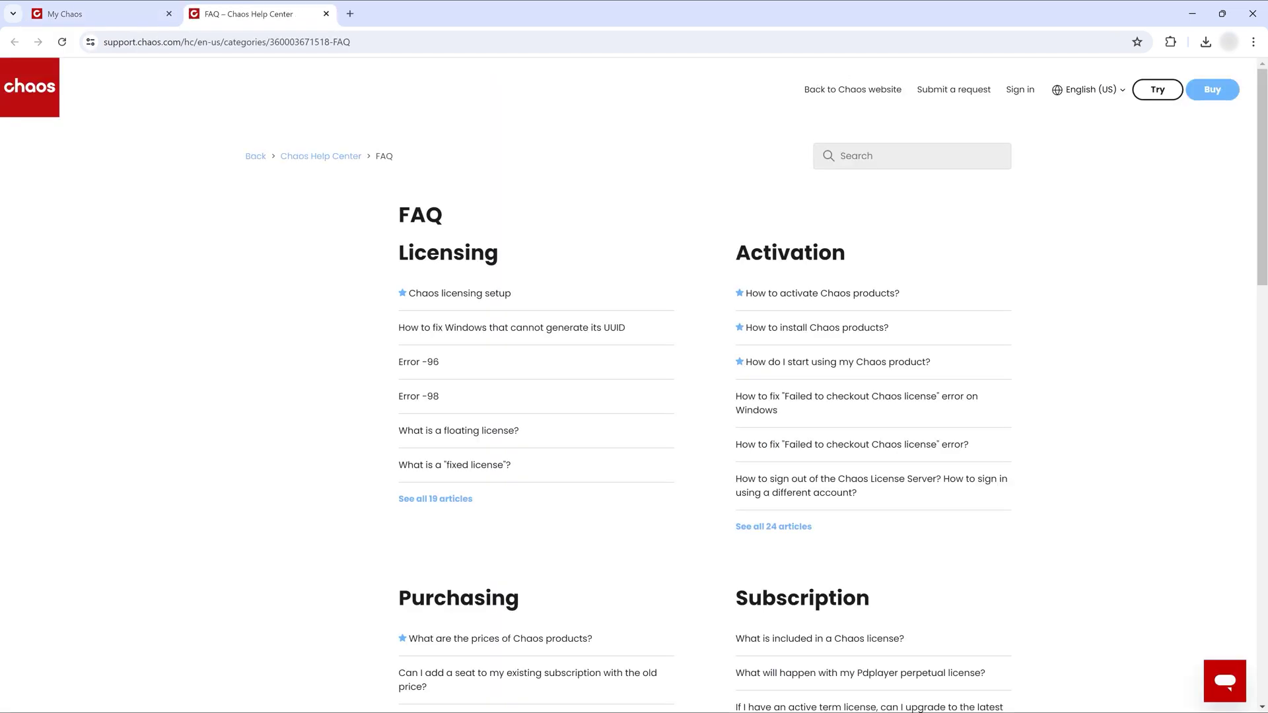